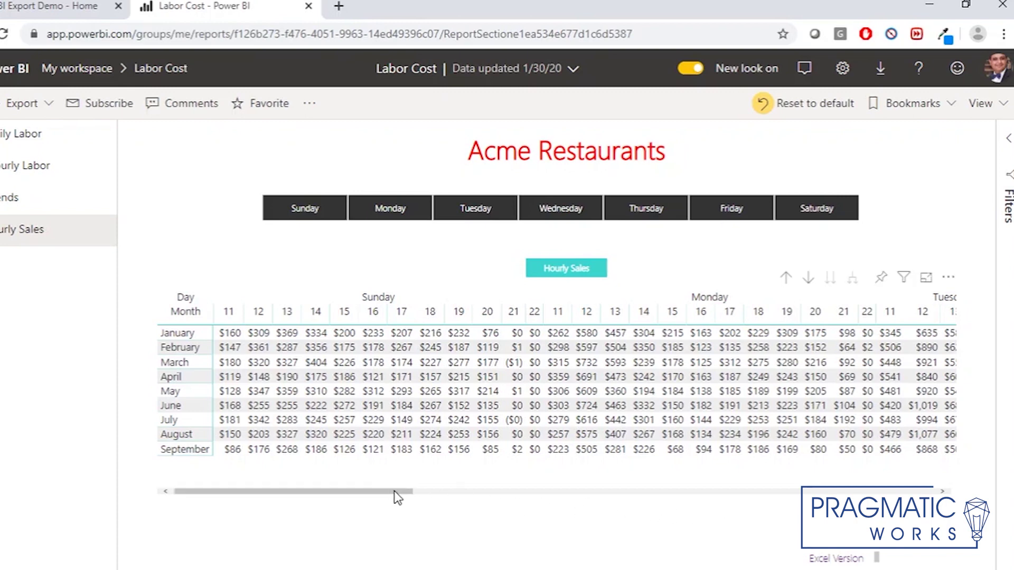
# - Export the Hourly Sales report page to PowerPoint and open the resulting deck
pyautogui.moveTo(397, 497); pyautogui.dragTo(552, 500)
pyautogui.moveTo(448, 503); pyautogui.dragTo(301, 506)
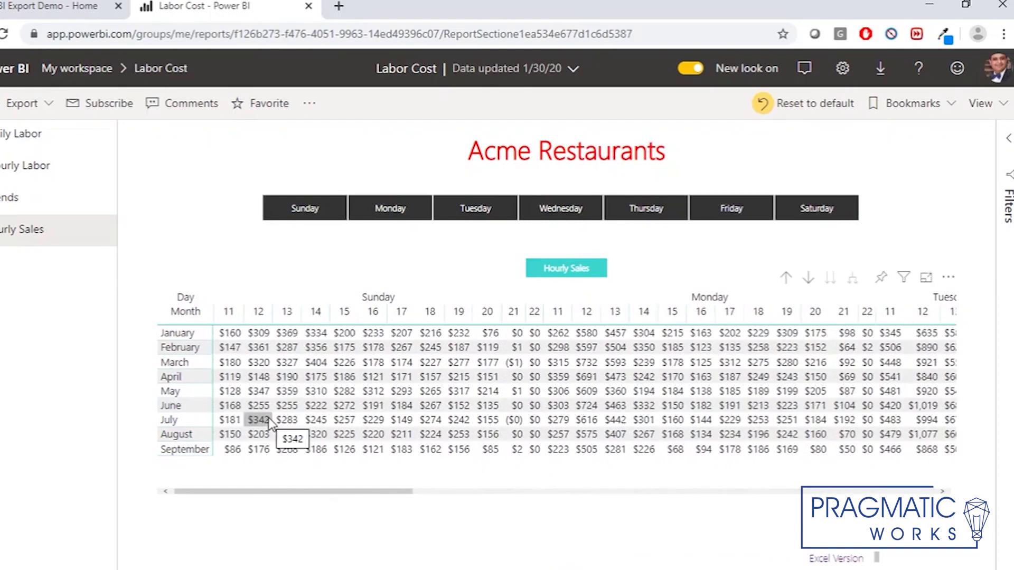
pyautogui.moveTo(271, 499); pyautogui.dragTo(198, 481)
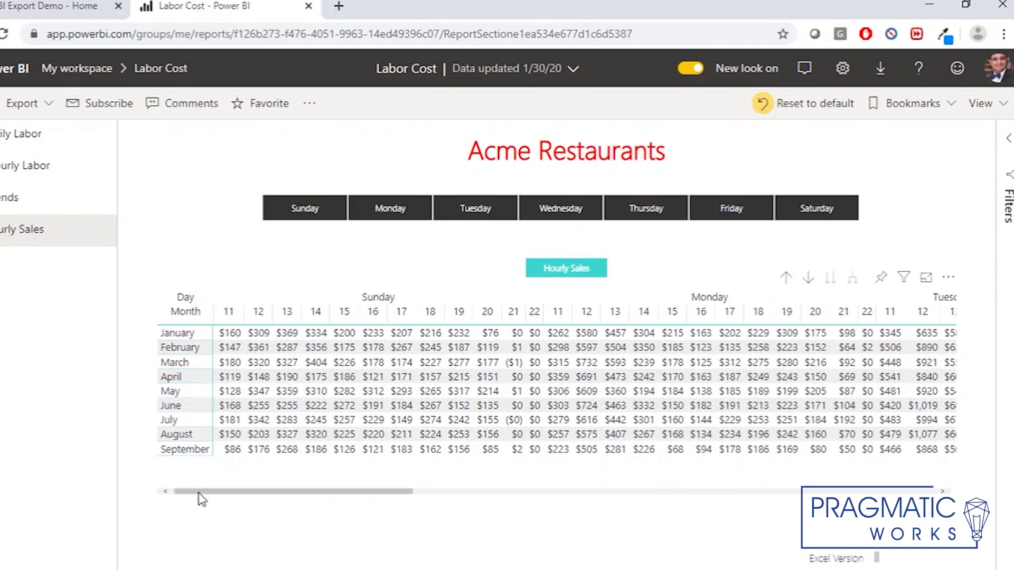
pyautogui.moveTo(199, 495); pyautogui.dragTo(164, 503)
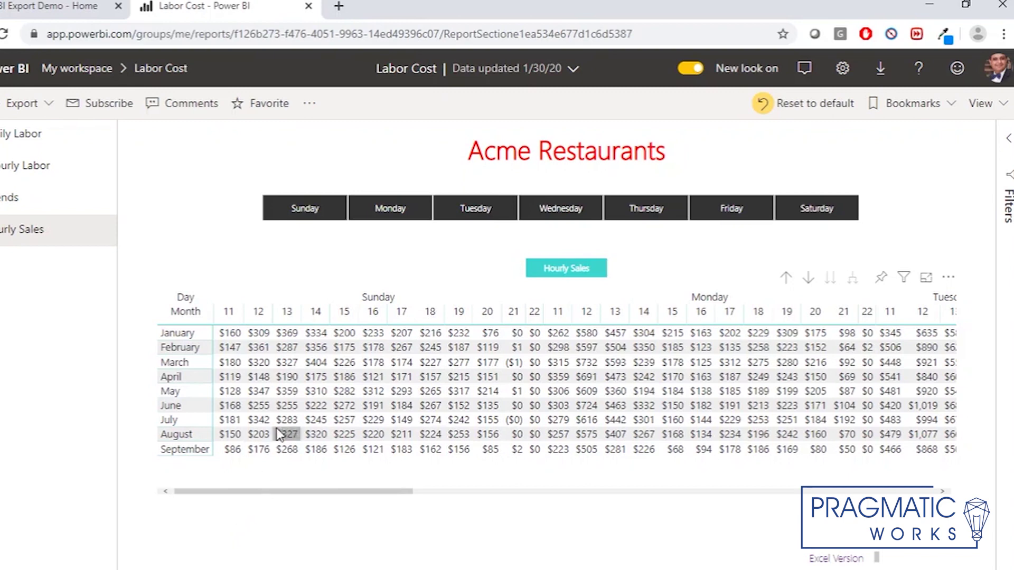
pyautogui.moveTo(251, 399)
pyautogui.click(52, 104)
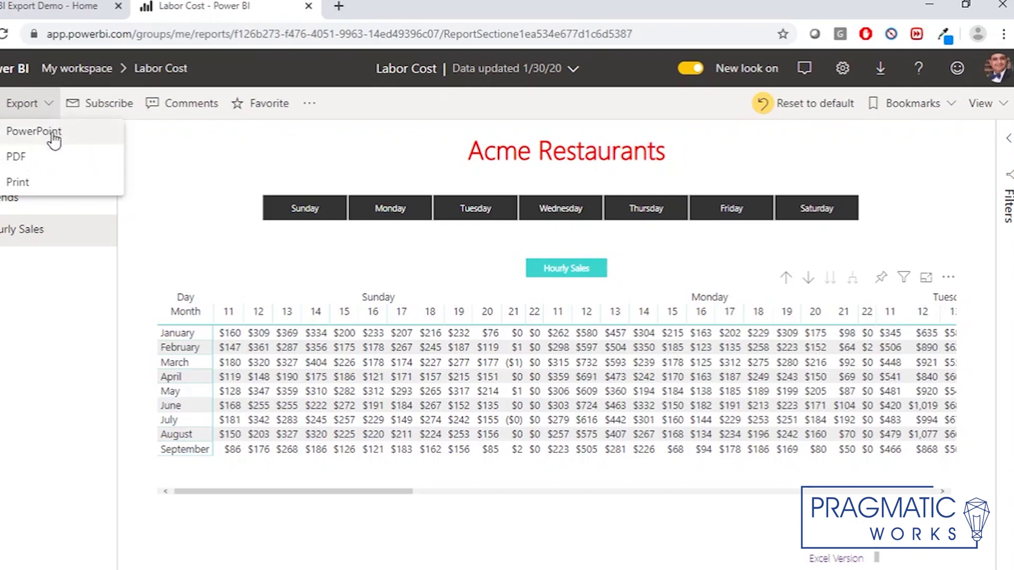
pyautogui.click(193, 225)
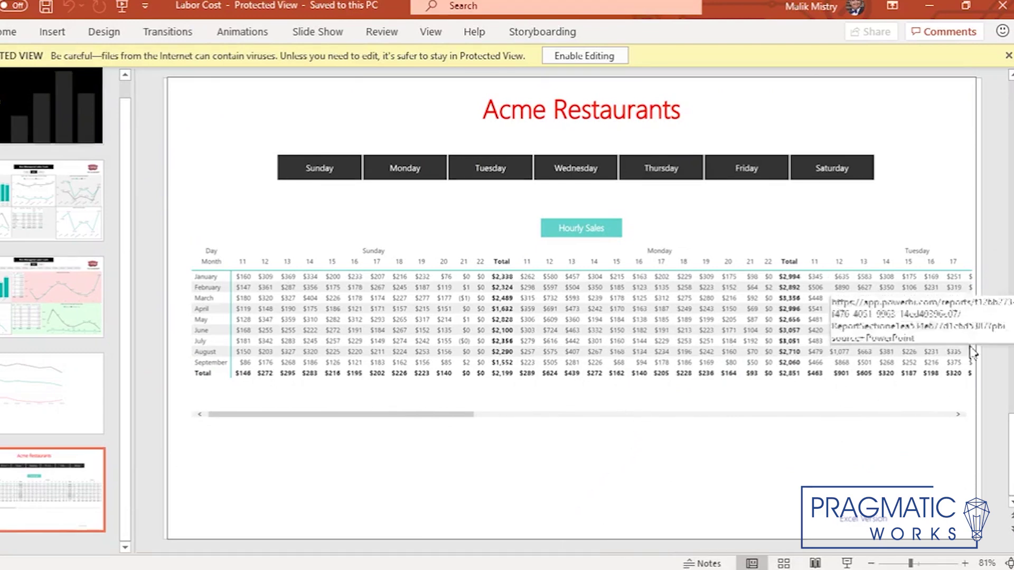
# - Minimize the exported PowerPoint deck to return to the Power BI report
pyautogui.click(929, 7)
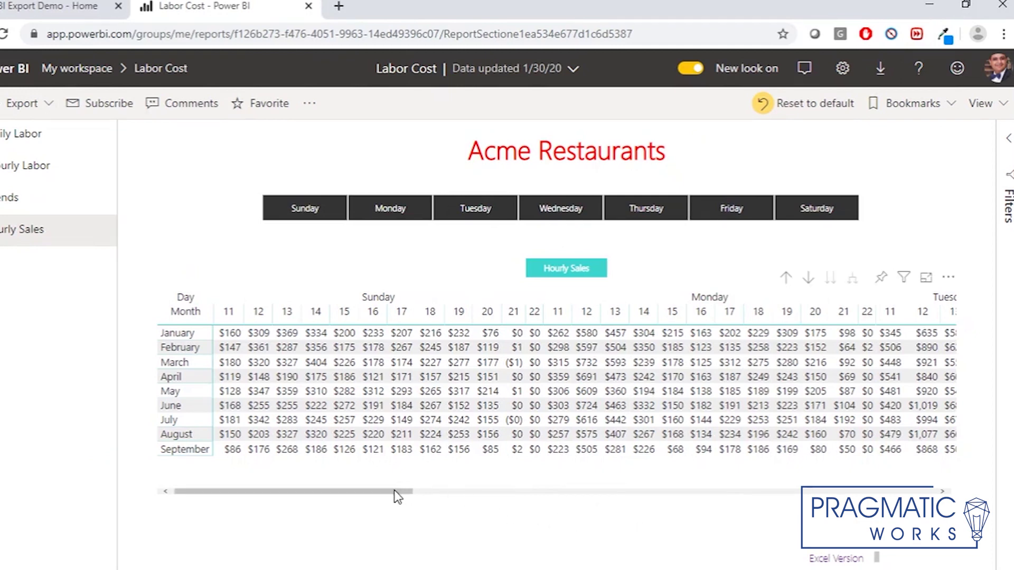
# - Follow the report's Excel Version link to open HourlySales.xlsx from SharePoint in a new tab
pyautogui.moveTo(397, 496); pyautogui.dragTo(312, 500)
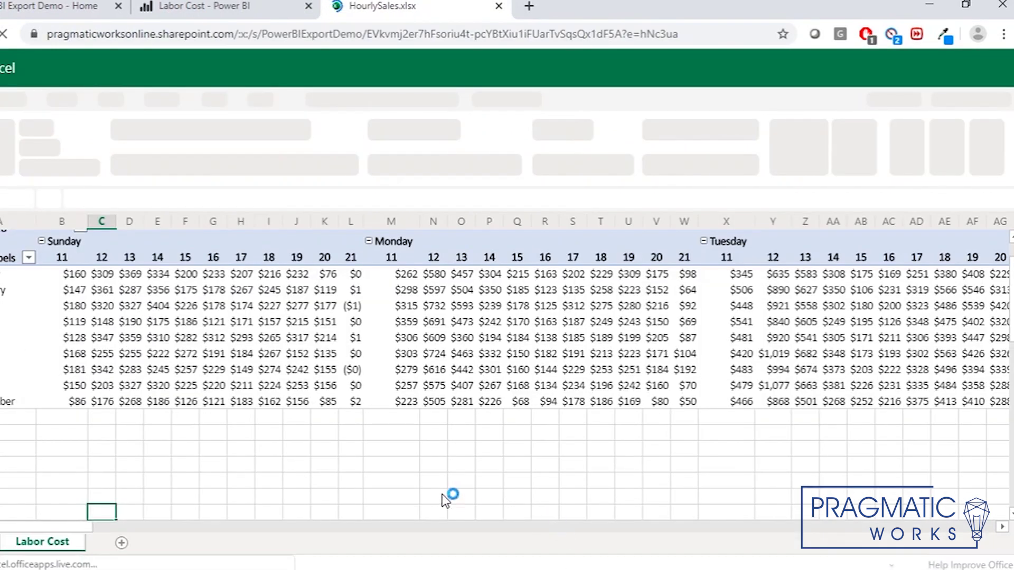
# - Let HourlySales.xlsx load, click cells below the Labor Cost pivot, then return to Power BI
pyautogui.moveTo(95, 528); pyautogui.dragTo(11, 522)
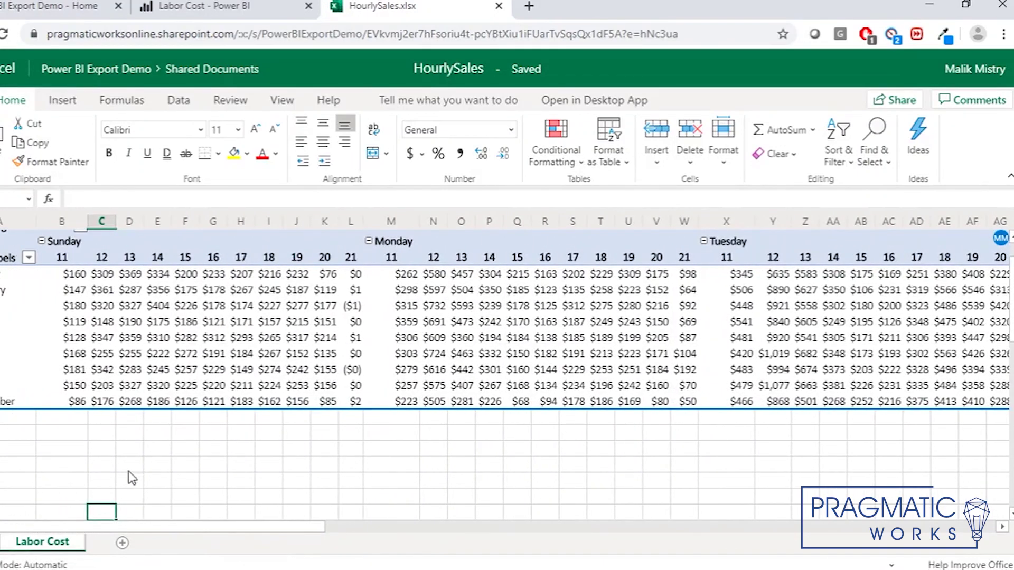
pyautogui.click(168, 467)
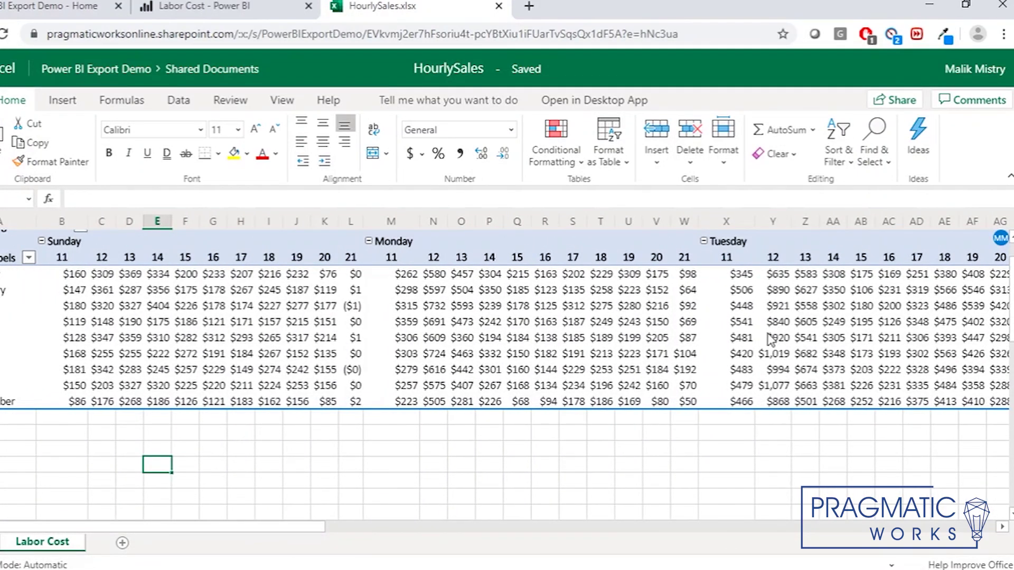
pyautogui.click(692, 435)
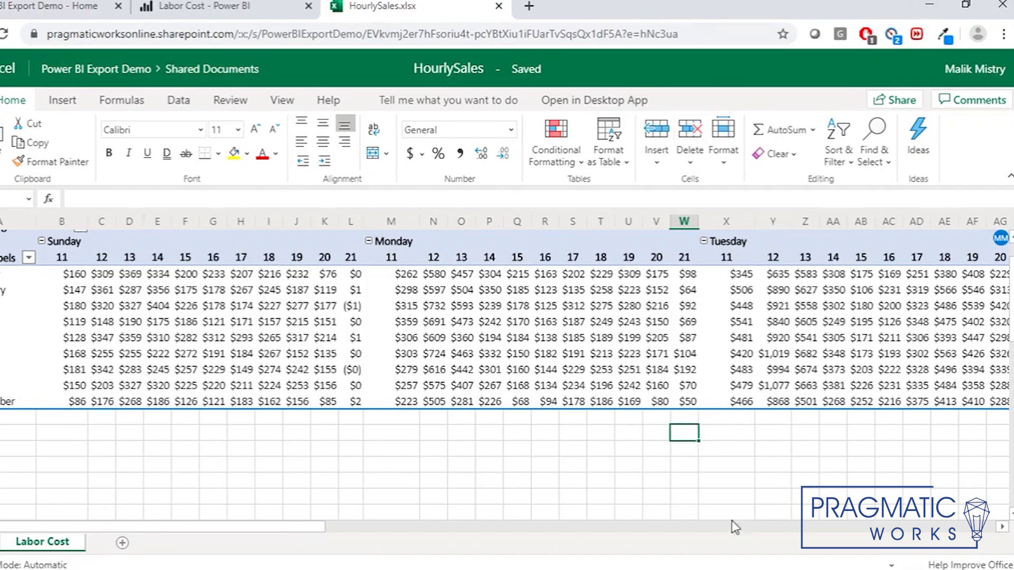
pyautogui.click(230, 9)
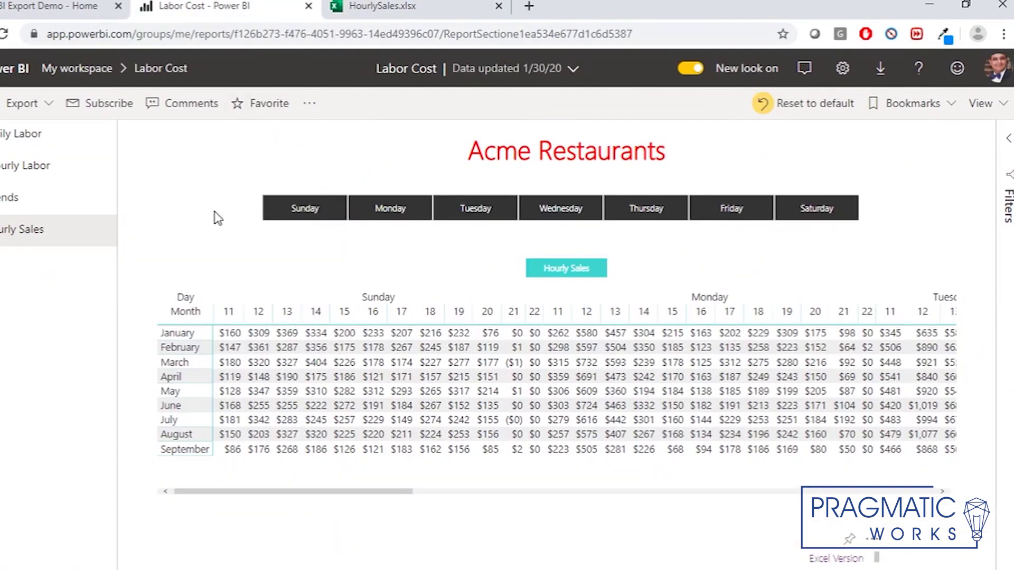
# - Download the report's Labor Cost.odc file via Analyze in Excel and open it
pyautogui.click(311, 104)
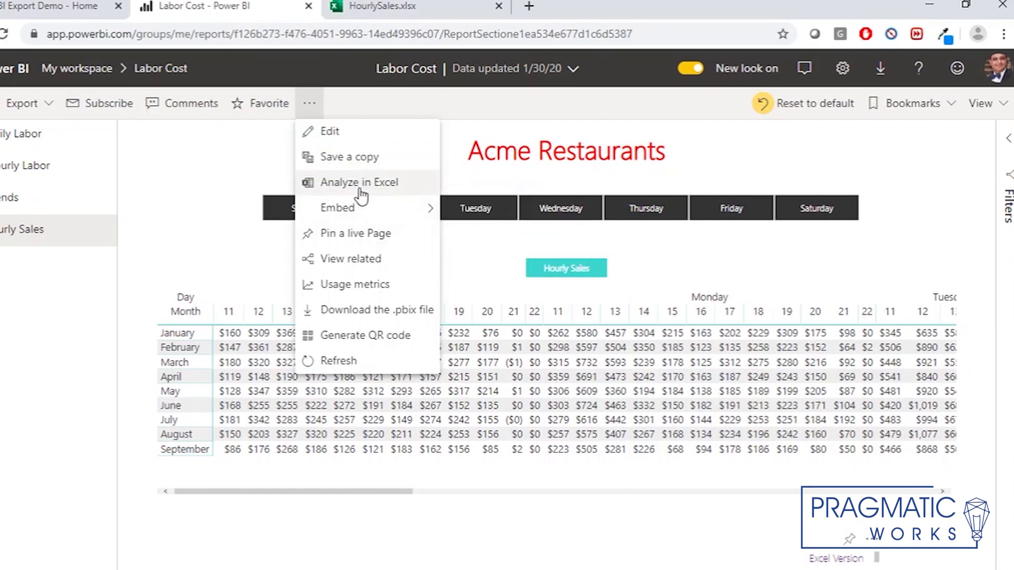
pyautogui.click(397, 185)
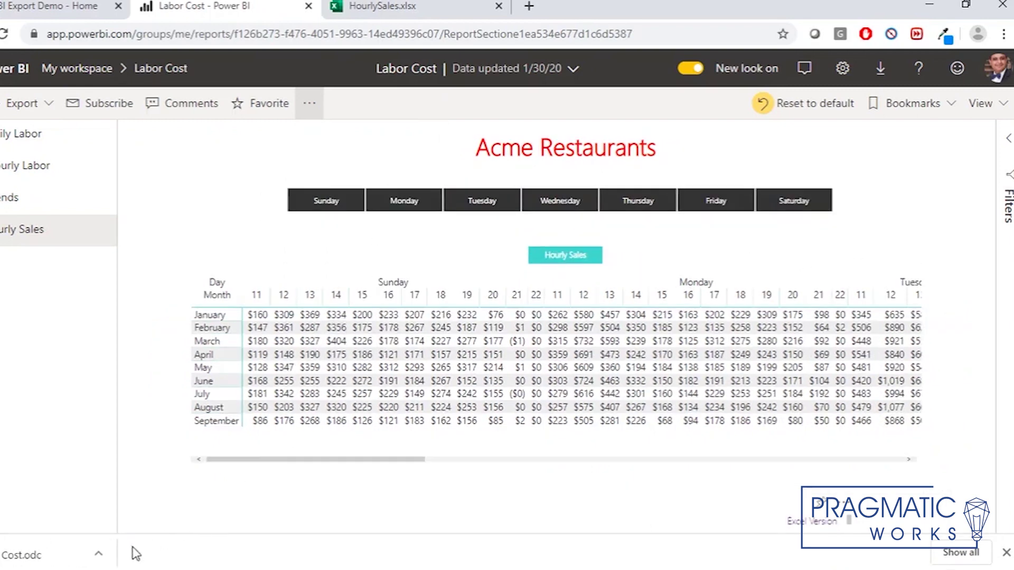
pyautogui.click(99, 557)
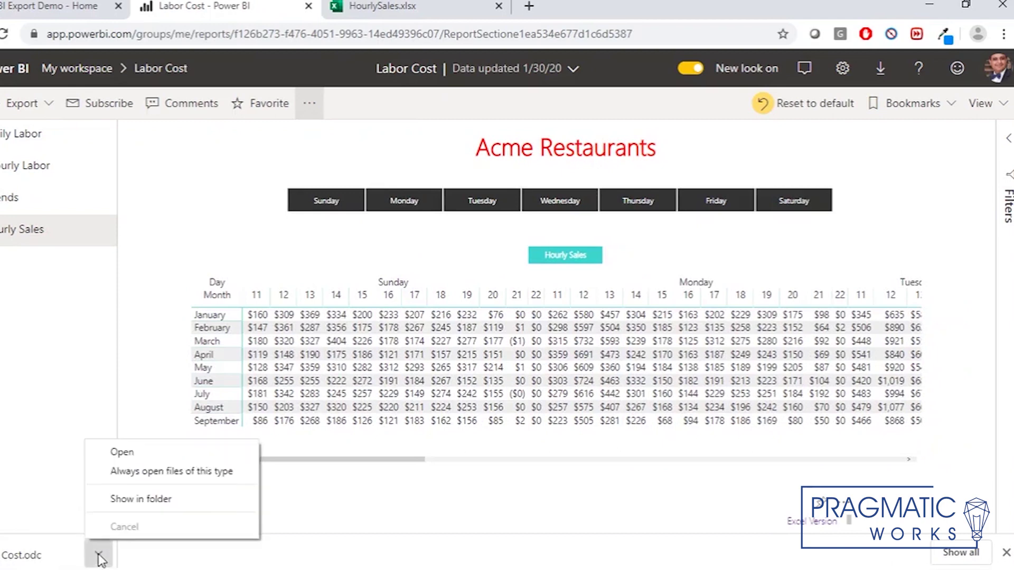
pyautogui.click(149, 450)
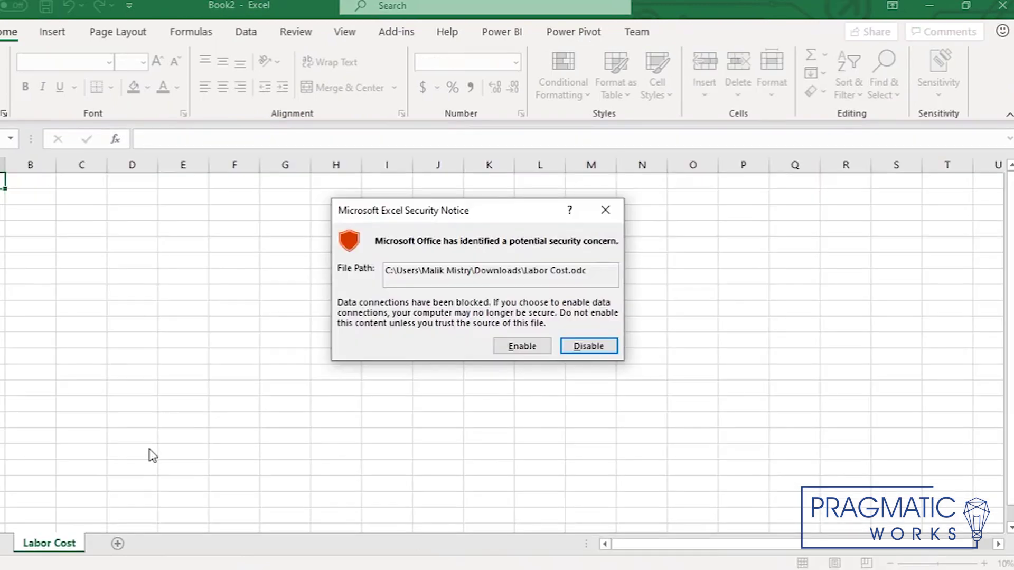
# - Enable the workbook's data connections and view the PivotTable connection's Definition properties
pyautogui.click(499, 346)
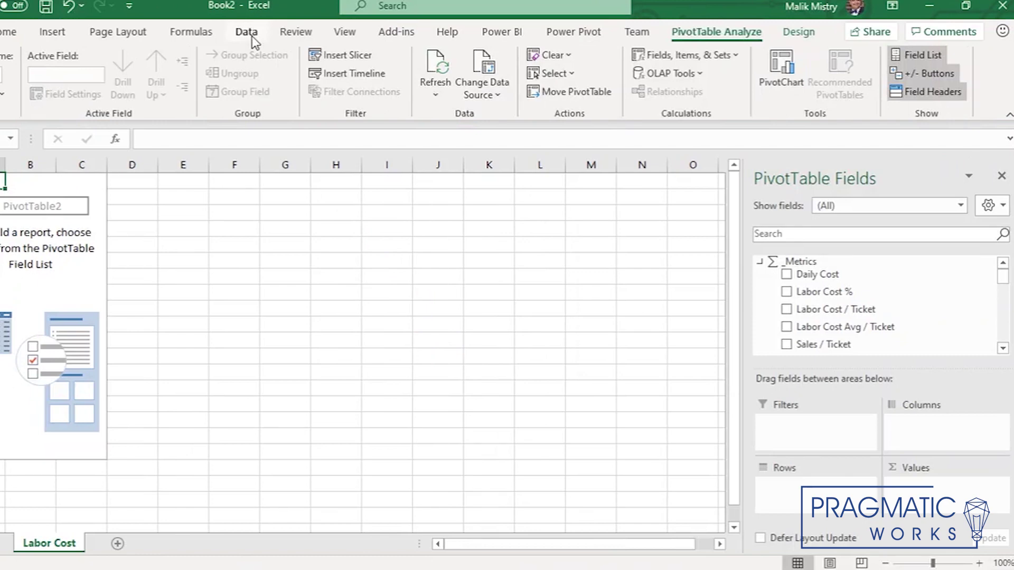
pyautogui.click(248, 33)
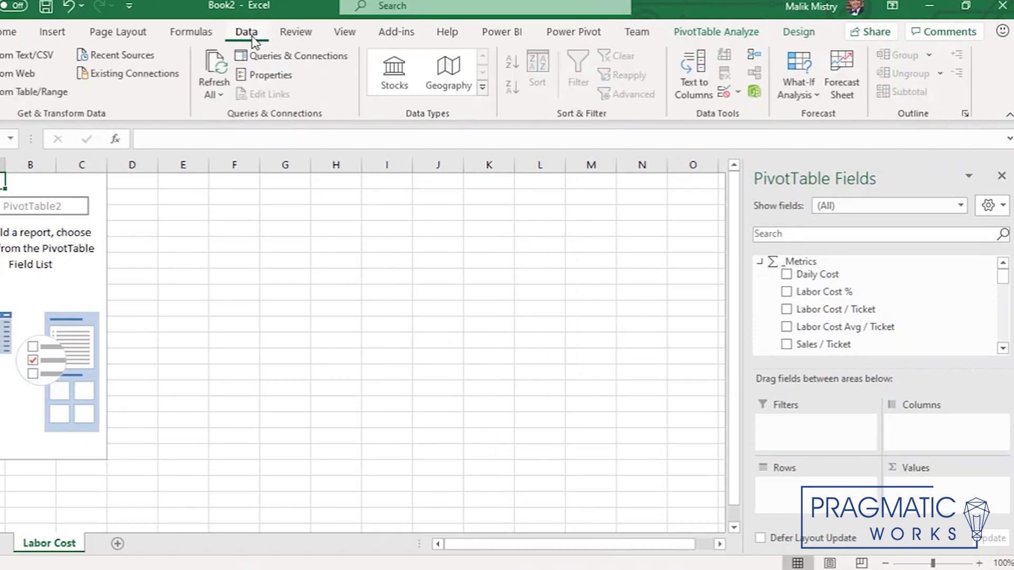
pyautogui.click(261, 76)
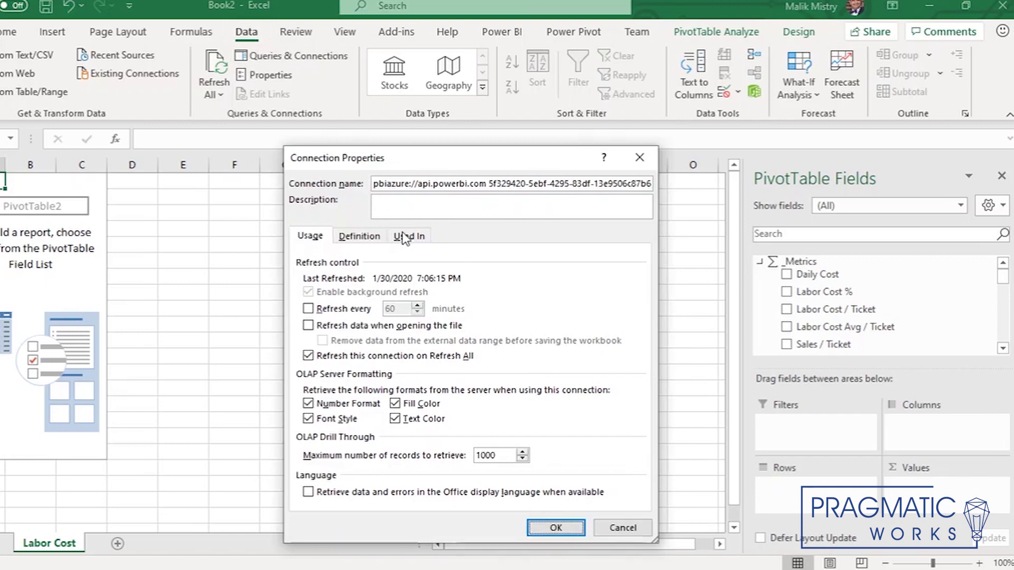
pyautogui.click(359, 242)
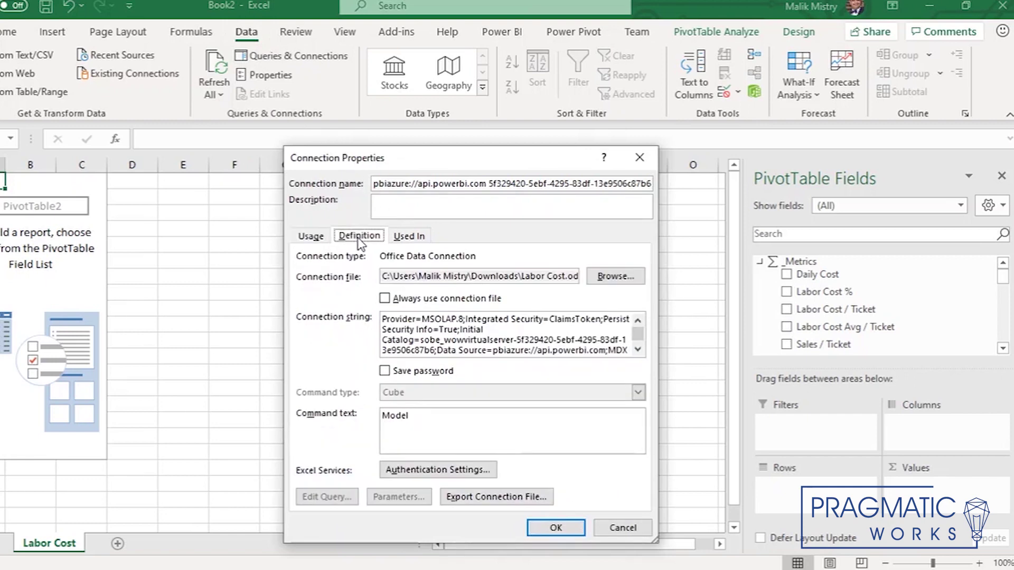
# - Copy the connection string from the Definition tab, then cancel the properties dialog
pyautogui.moveTo(389, 320); pyautogui.dragTo(503, 320)
pyautogui.hotkey('ctrl', 'a')
pyautogui.hotkey('ctrl', 'v')
pyautogui.hotkey('ctrl', 'a')
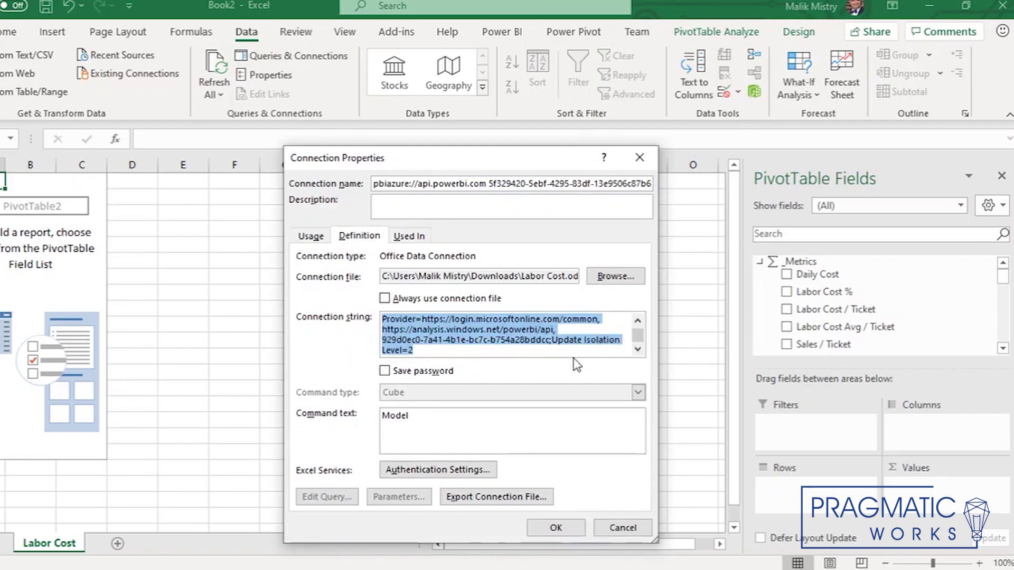
pyautogui.click(312, 239)
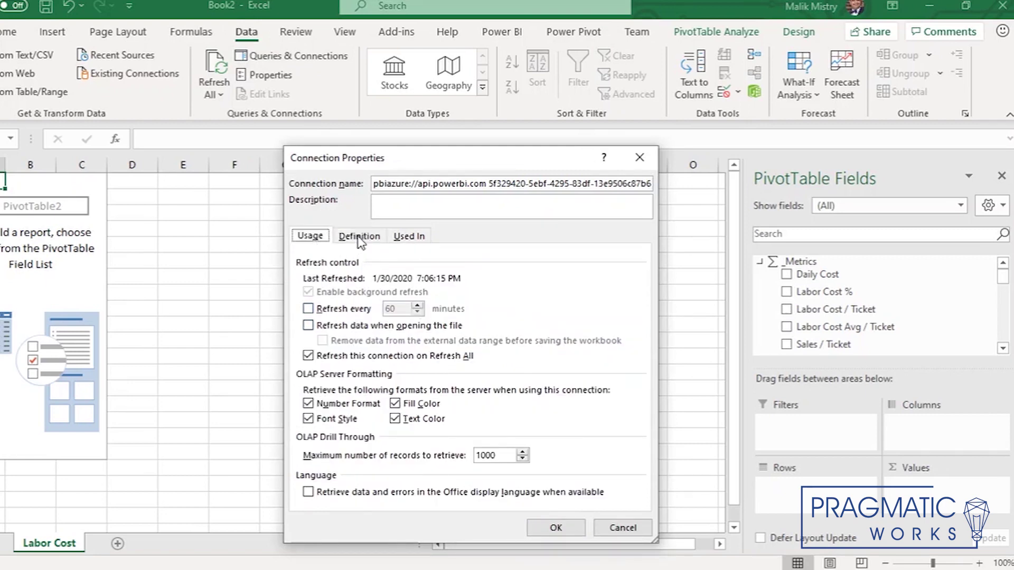
pyautogui.click(361, 242)
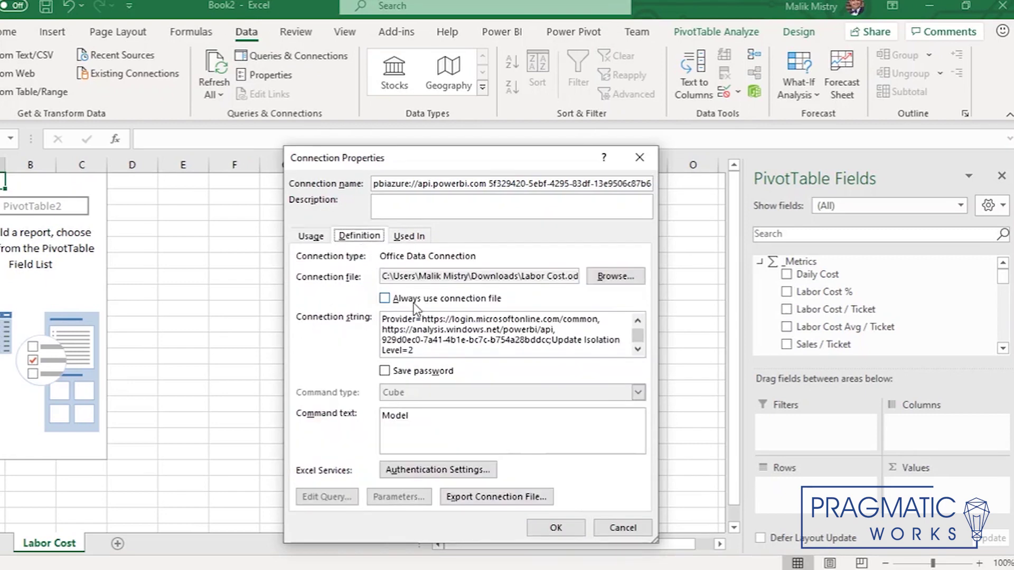
pyautogui.click(623, 528)
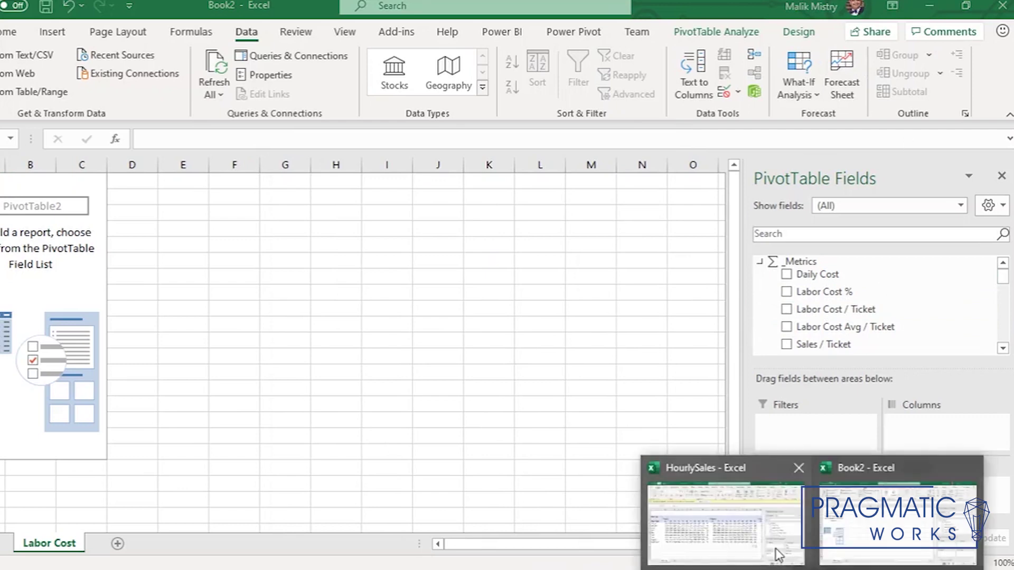
# - In the HourlySales workbook, select several pivot values, ending on May's Monday 11 value, $306
pyautogui.click(775, 549)
pyautogui.click(479, 457)
pyautogui.click(425, 457)
pyautogui.click(563, 439)
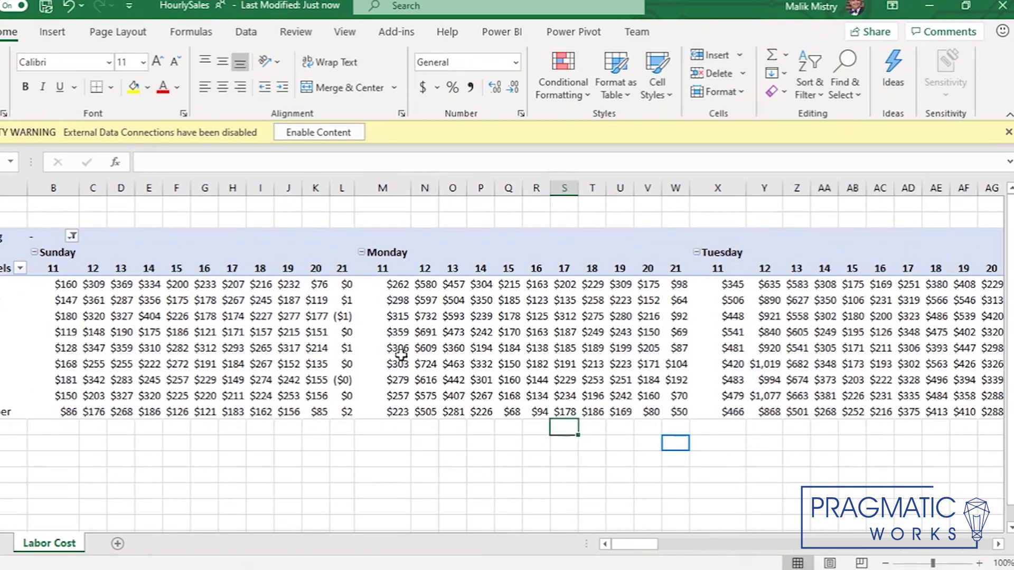
pyautogui.click(398, 350)
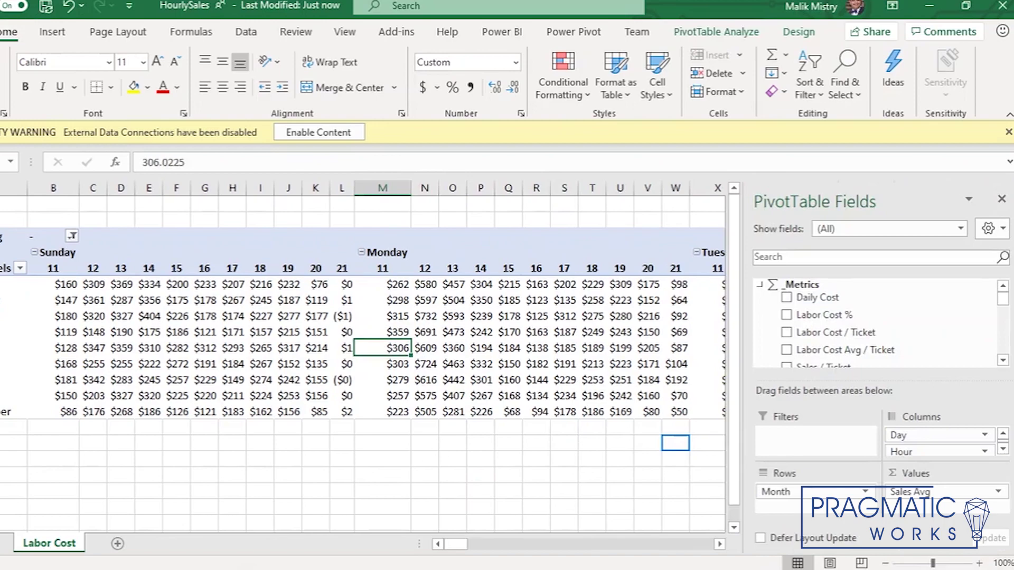
# - Try saving a copy as HourlySales to Shared Documents, replacing it, and dismiss the file-in-use warning
pyautogui.click(0, 32)
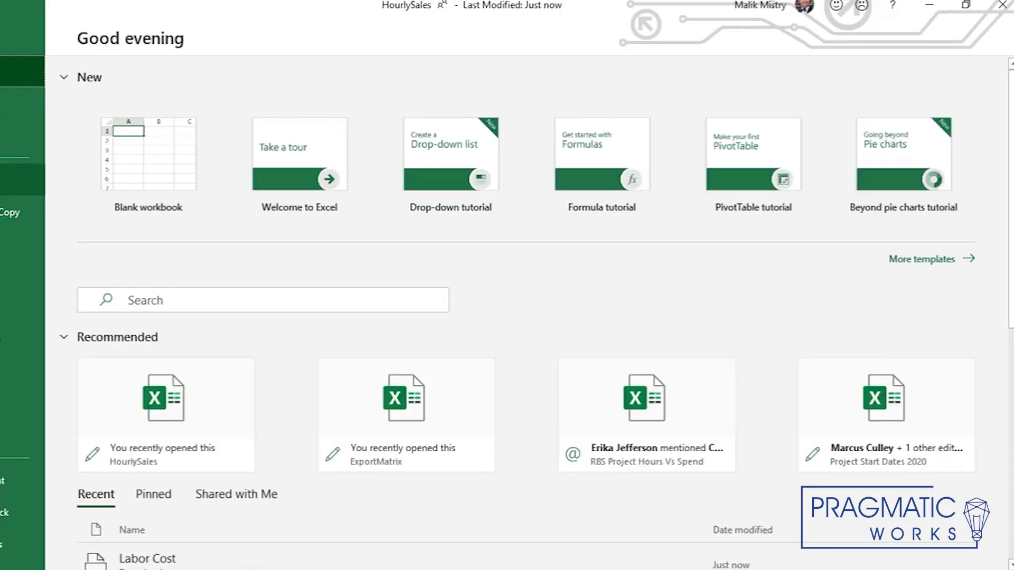
pyautogui.click(1, 225)
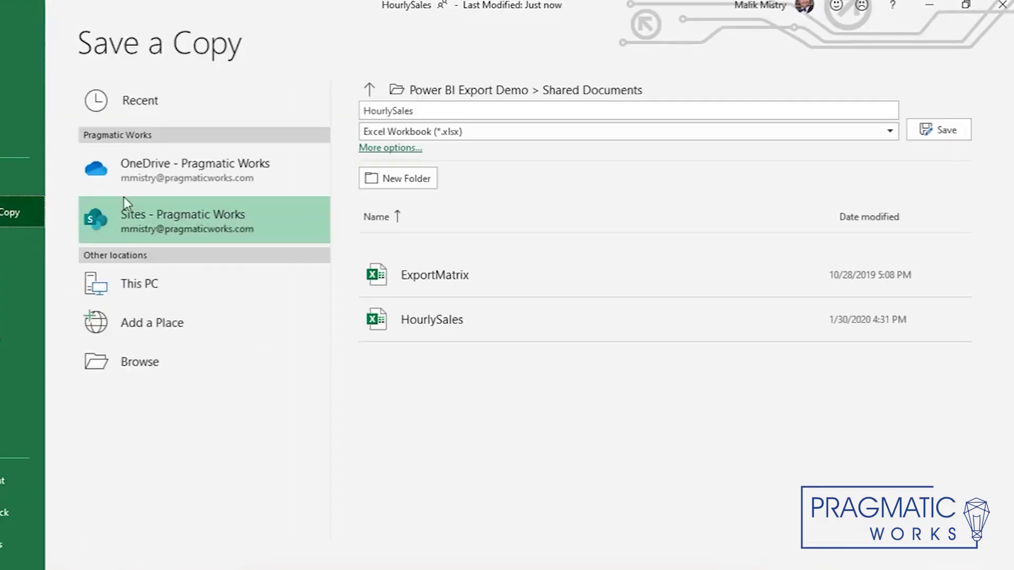
pyautogui.click(950, 129)
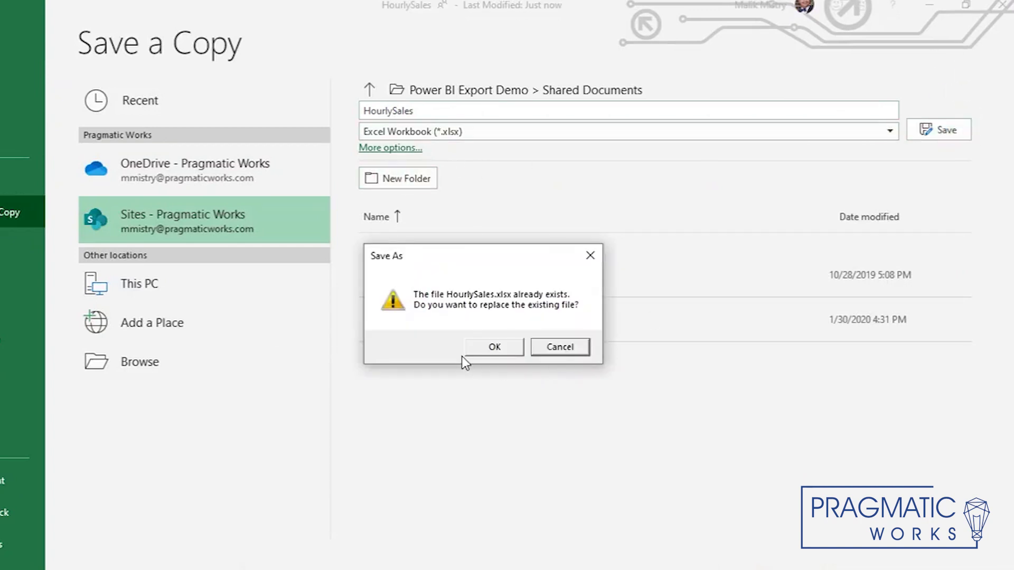
pyautogui.click(485, 349)
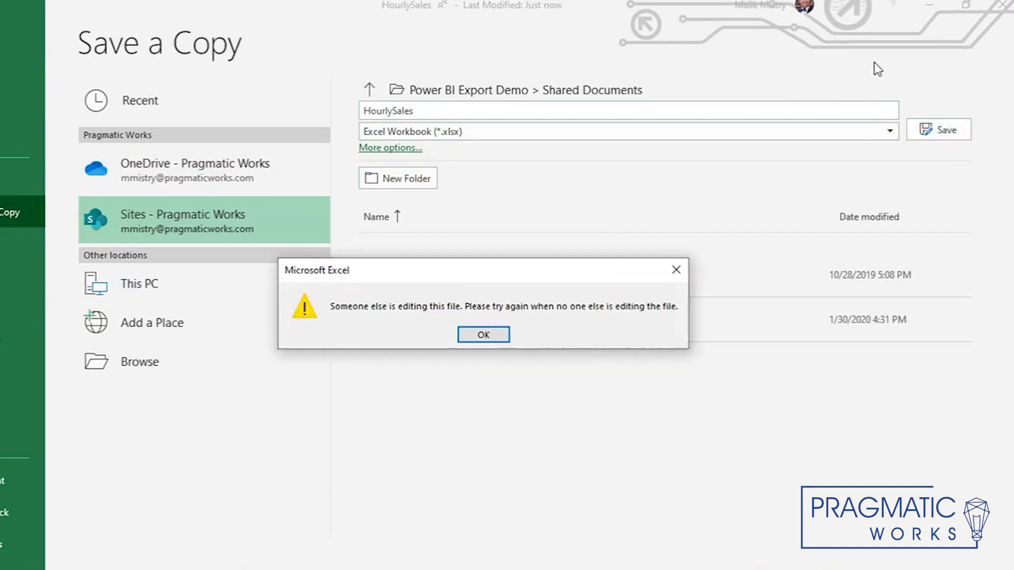
pyautogui.click(488, 340)
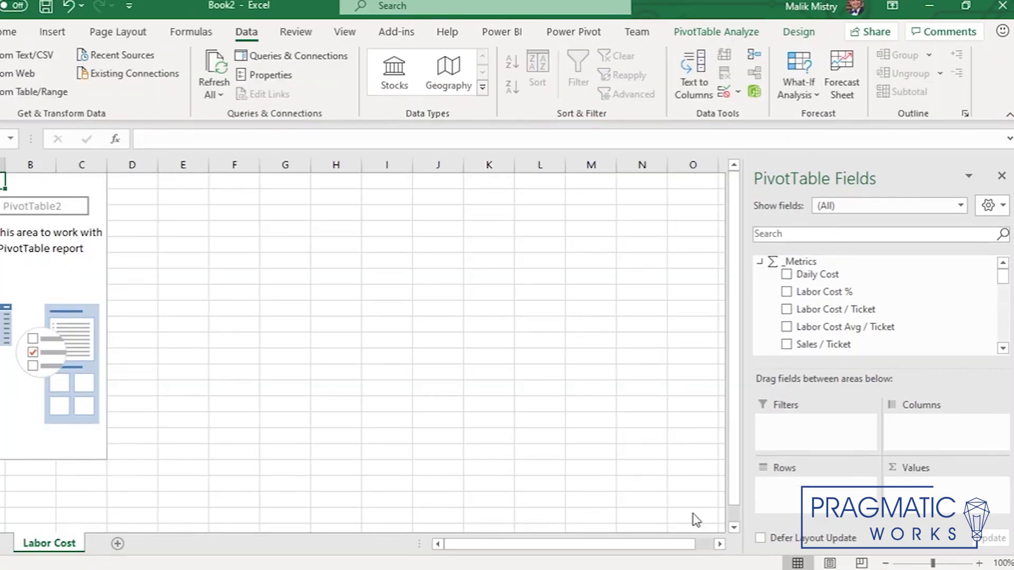
pyautogui.click(590, 339)
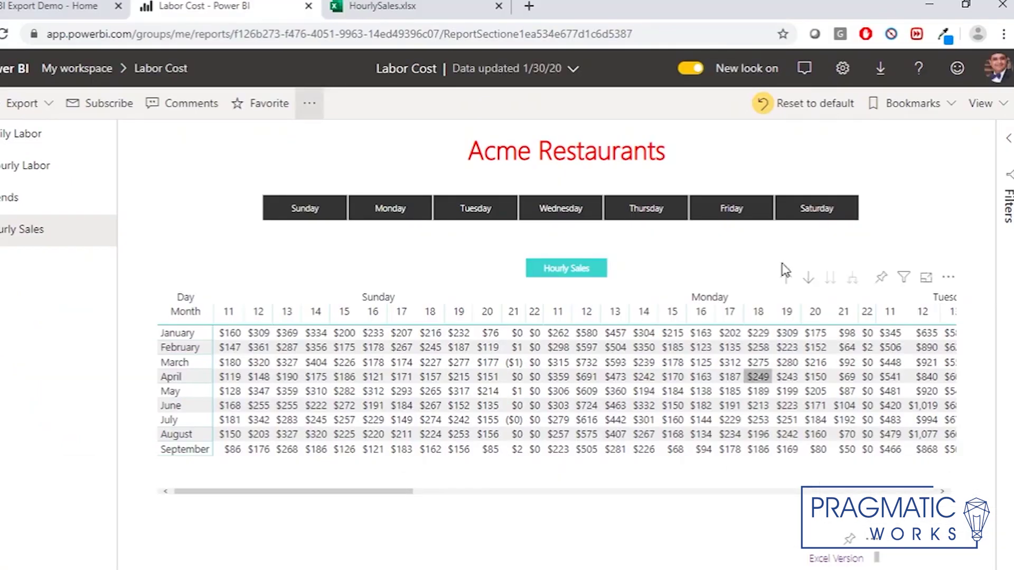
# - Switch to the Power BI Export Demo SharePoint site and browse the Documents library commands
pyautogui.click(435, 4)
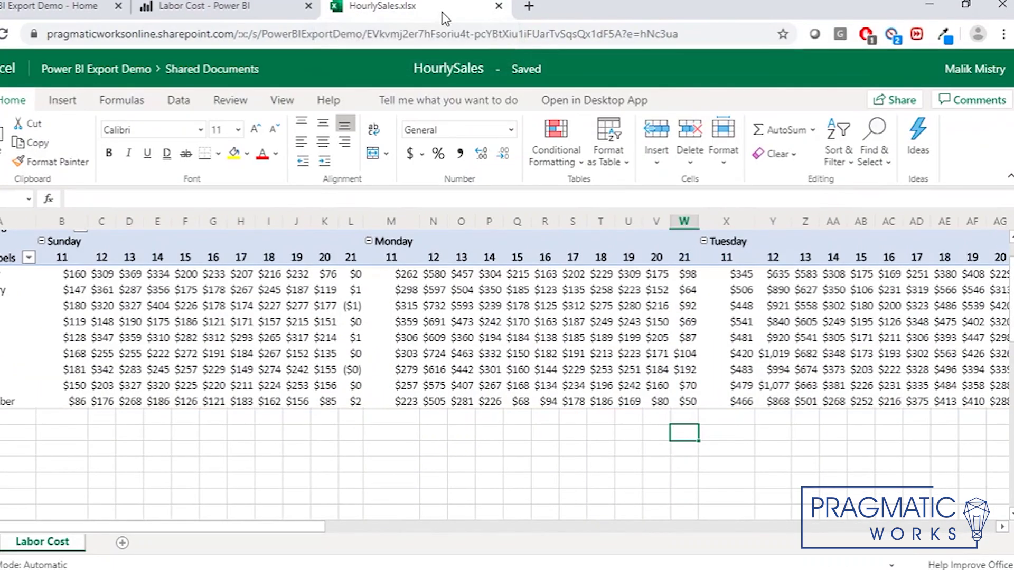
pyautogui.click(229, 10)
pyautogui.click(38, 8)
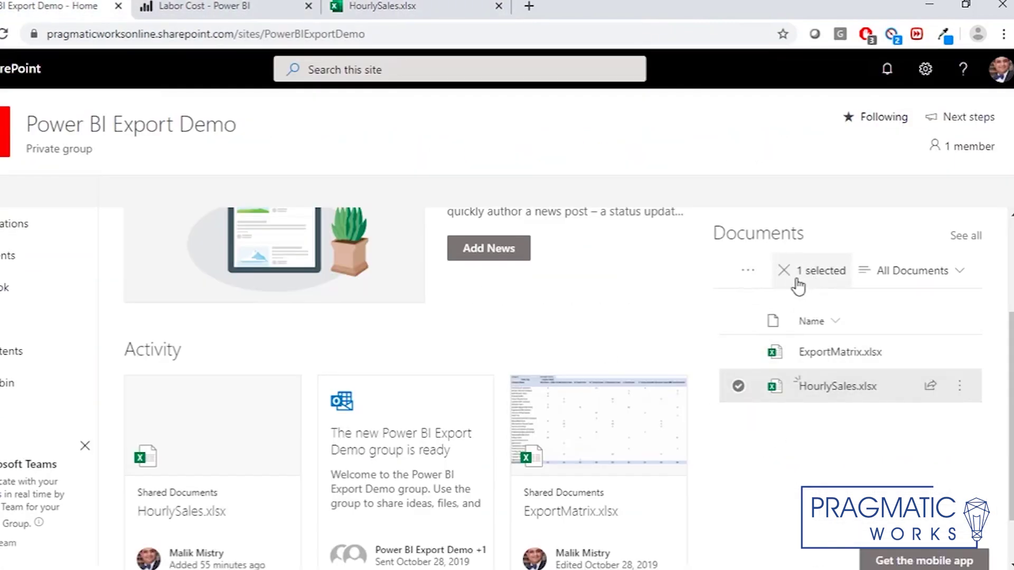
pyautogui.click(862, 273)
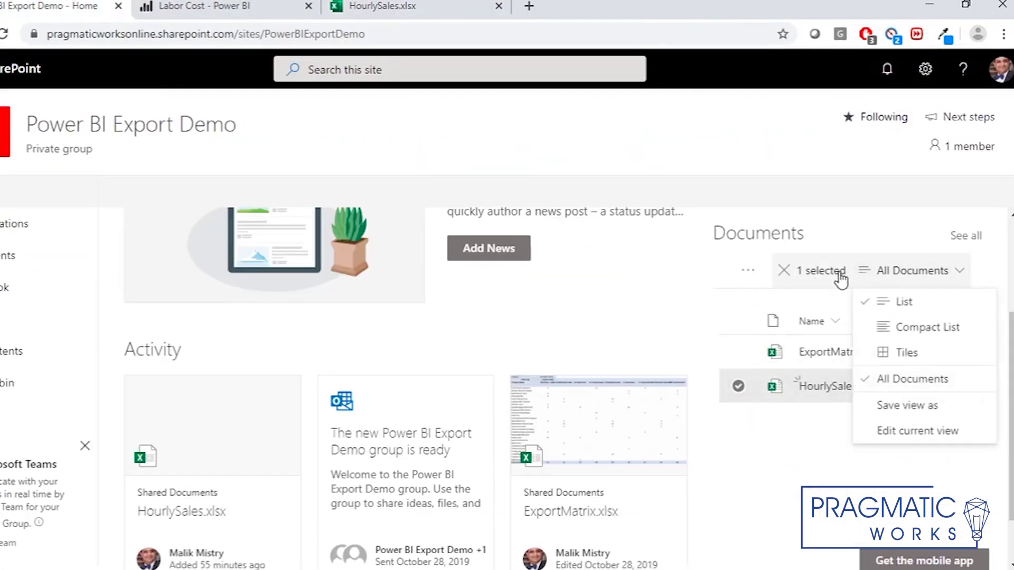
pyautogui.click(754, 276)
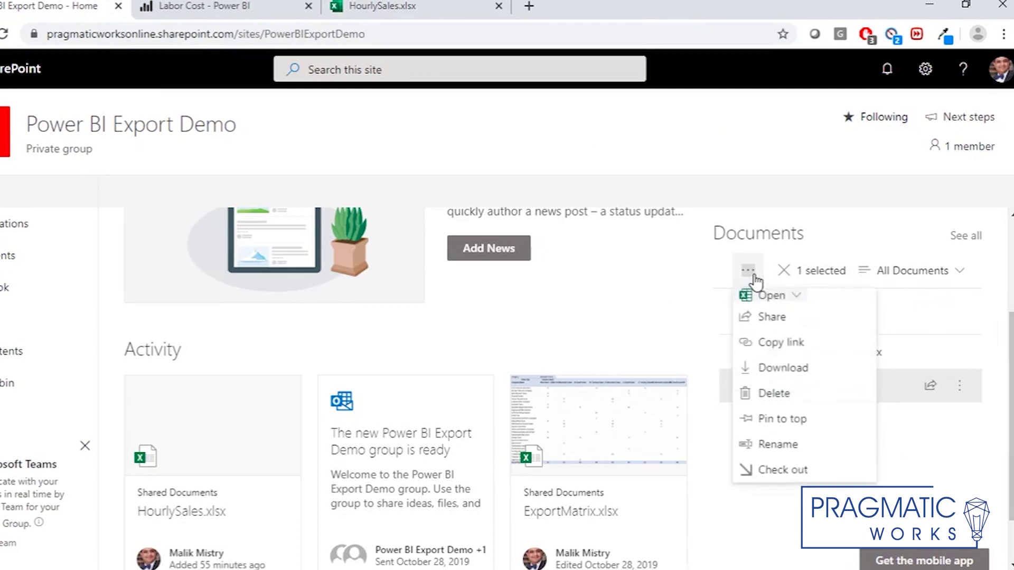
pyautogui.click(795, 275)
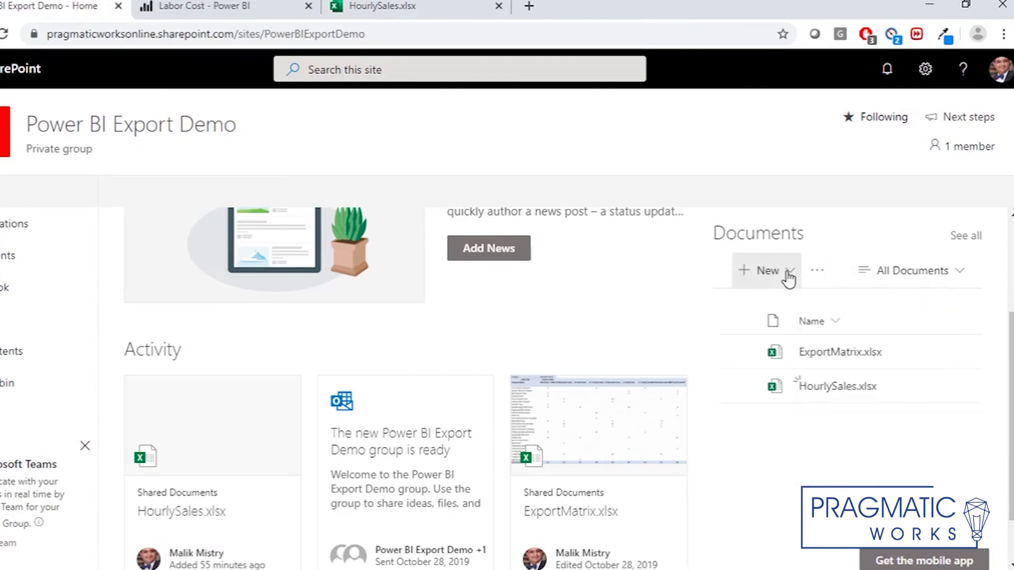
pyautogui.click(787, 276)
pyautogui.click(818, 270)
# - Upload HourlySales.xlsx from the C:\demo folder into the Documents library
pyautogui.moveTo(819, 300)
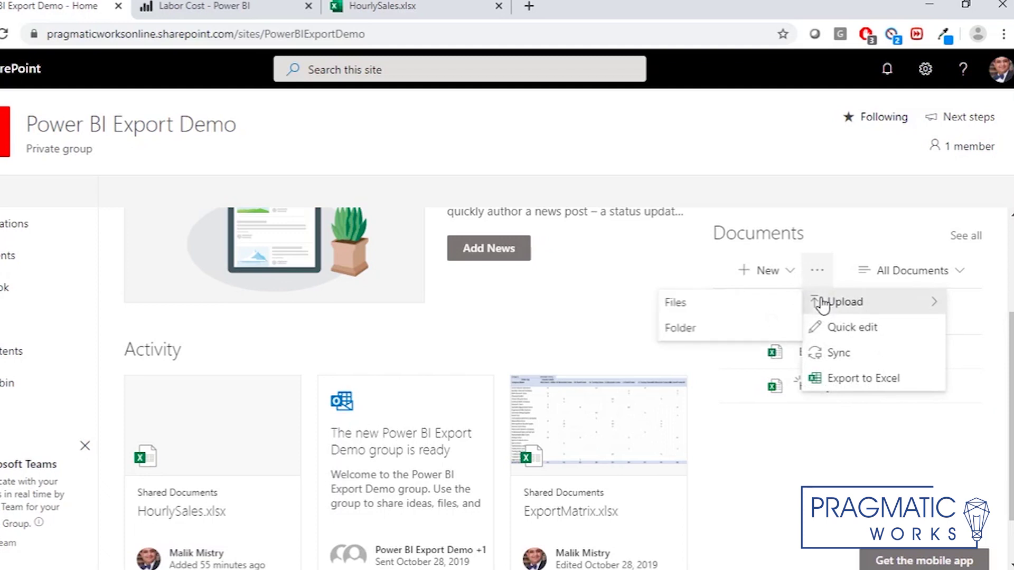
pyautogui.click(740, 304)
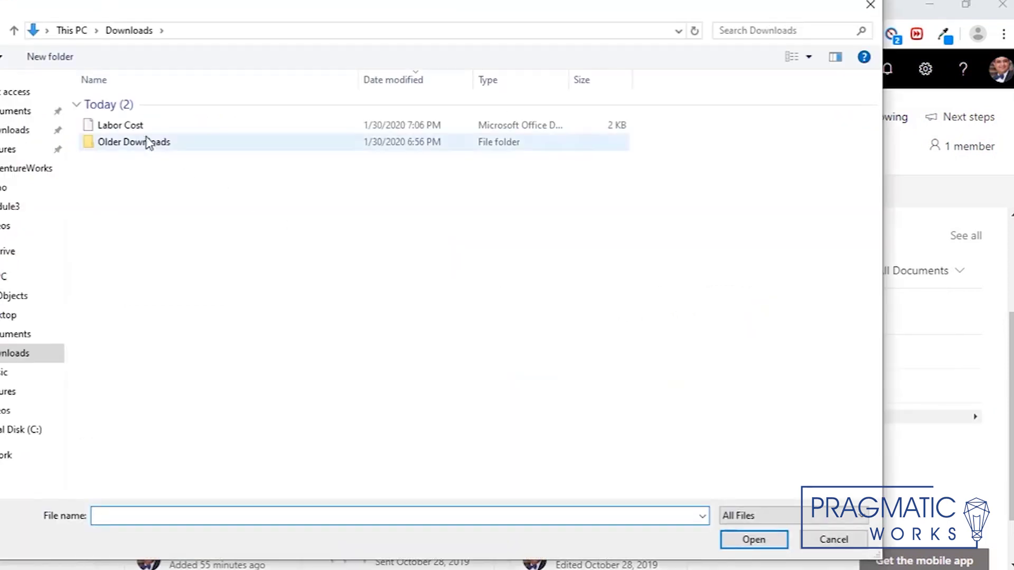
pyautogui.click(139, 130)
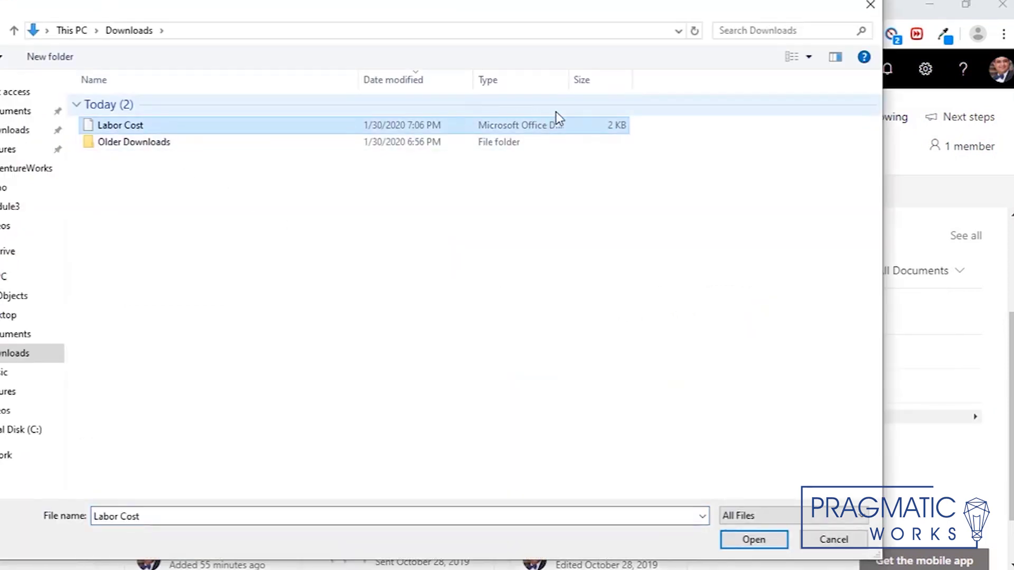
pyautogui.moveTo(568, 79); pyautogui.dragTo(687, 87)
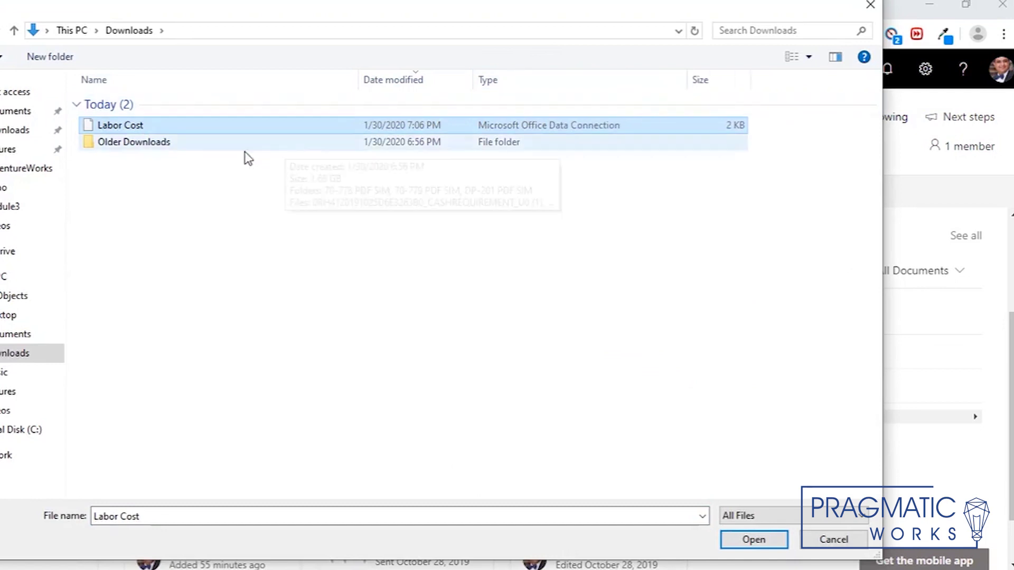
pyautogui.click(7, 191)
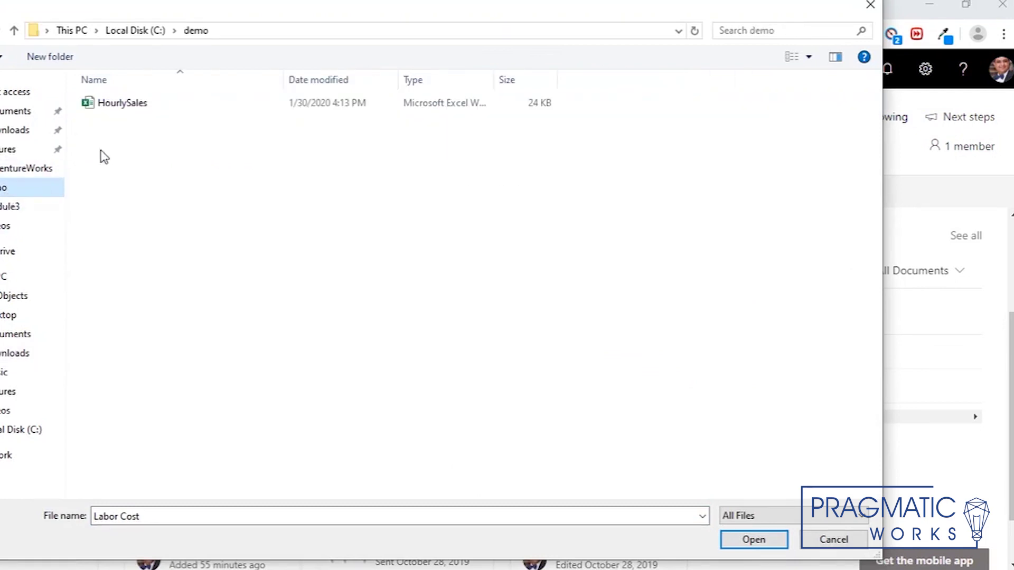
pyautogui.click(165, 106)
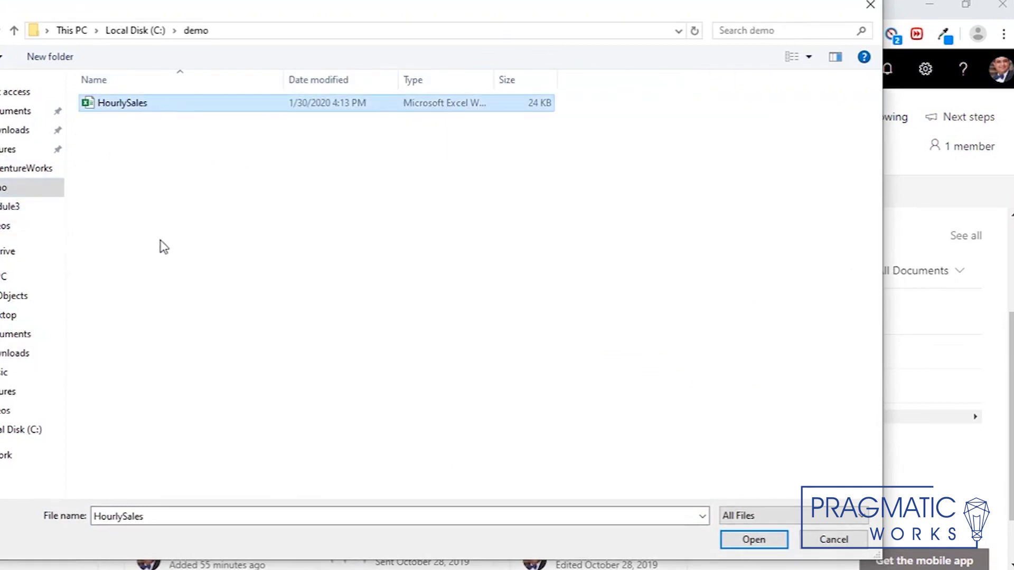
pyautogui.click(785, 539)
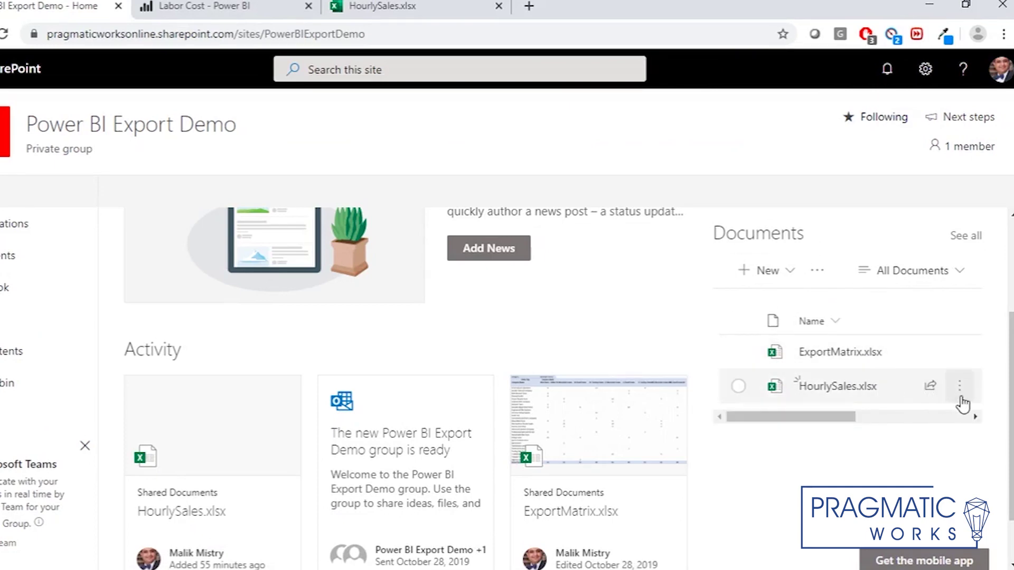
# - Copy a sharing link to HourlySales.xlsx and switch to Power BI Desktop
pyautogui.click(959, 391)
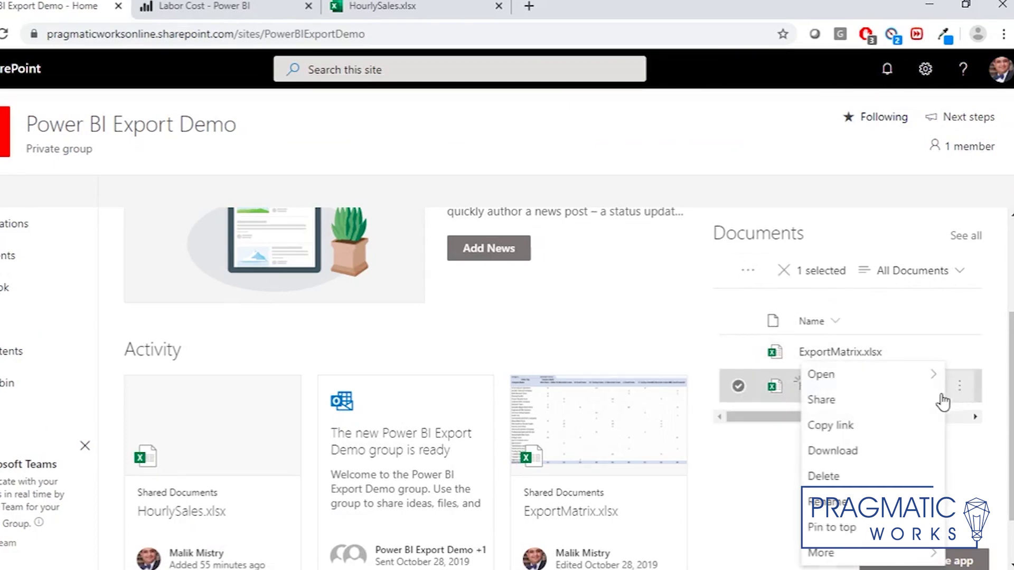
pyautogui.click(872, 426)
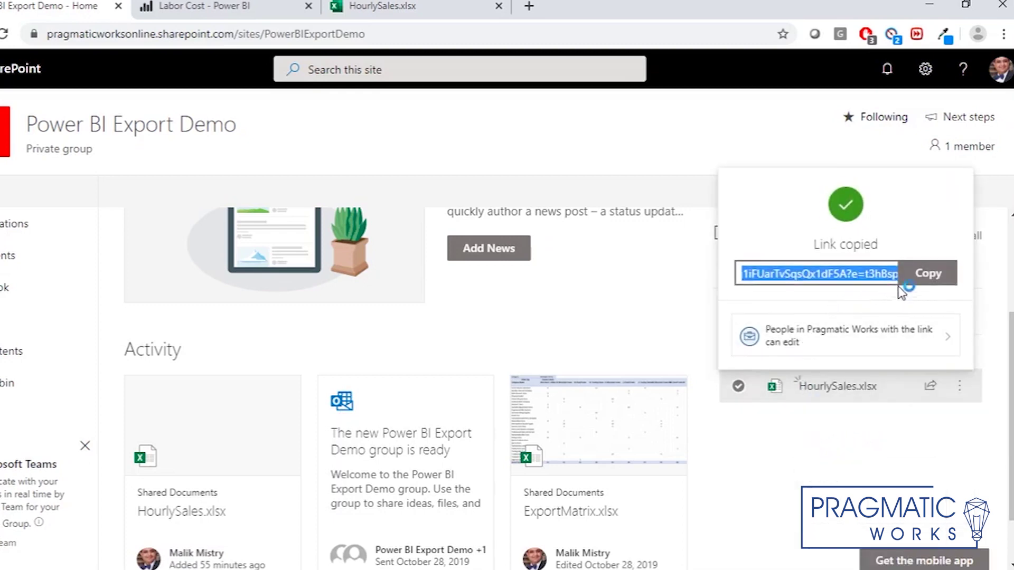
pyautogui.click(915, 278)
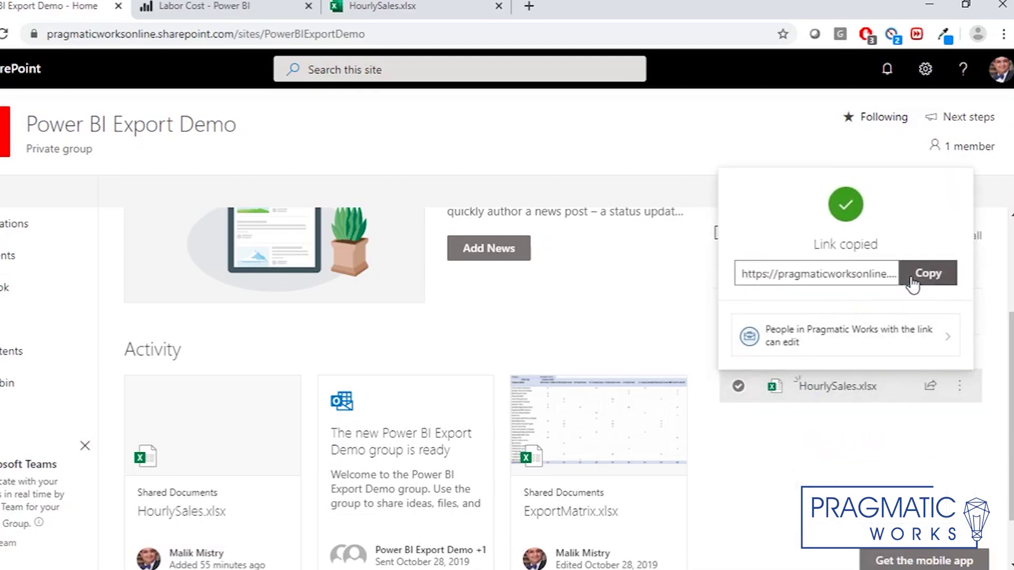
pyautogui.click(826, 490)
pyautogui.hotkey('alt', 'Tab')
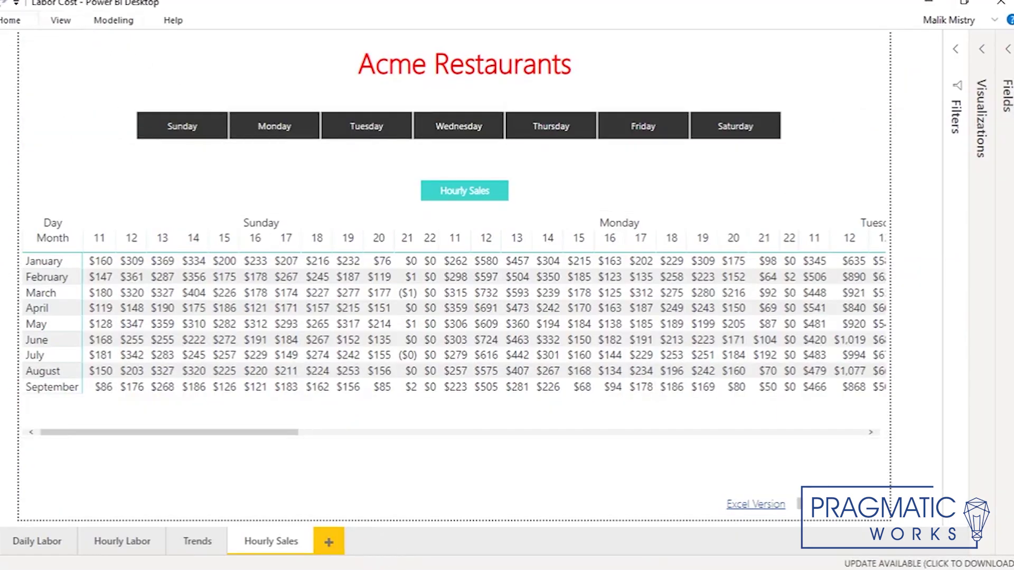
# - Add a new text box to the Hourly Sales page, positioned below the table
pyautogui.hotkey('alt', 'f')
pyautogui.press('Escape')
pyautogui.click(16, 20)
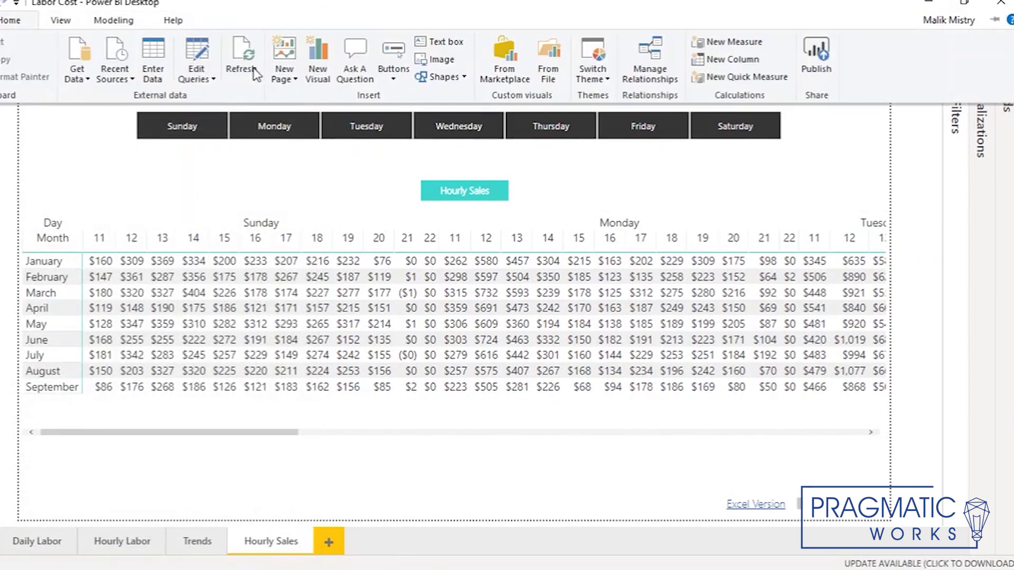
pyautogui.click(441, 46)
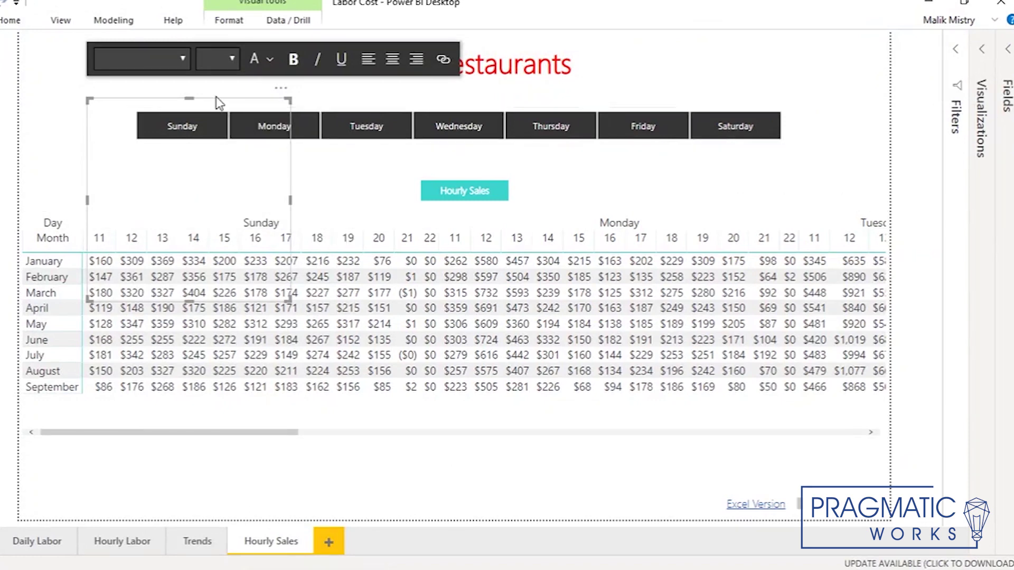
pyautogui.moveTo(216, 97); pyautogui.dragTo(346, 313)
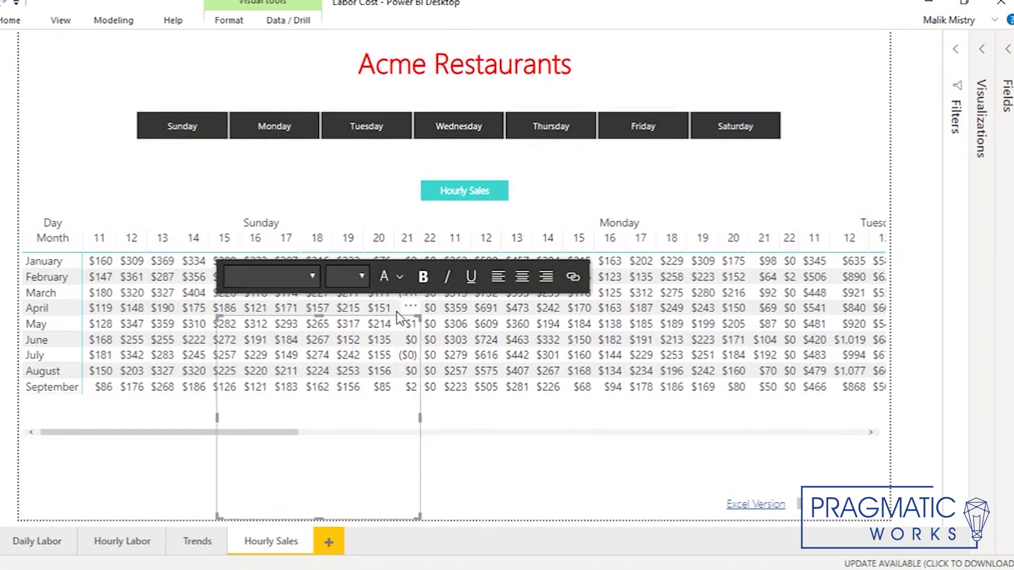
pyautogui.moveTo(319, 316); pyautogui.dragTo(319, 482)
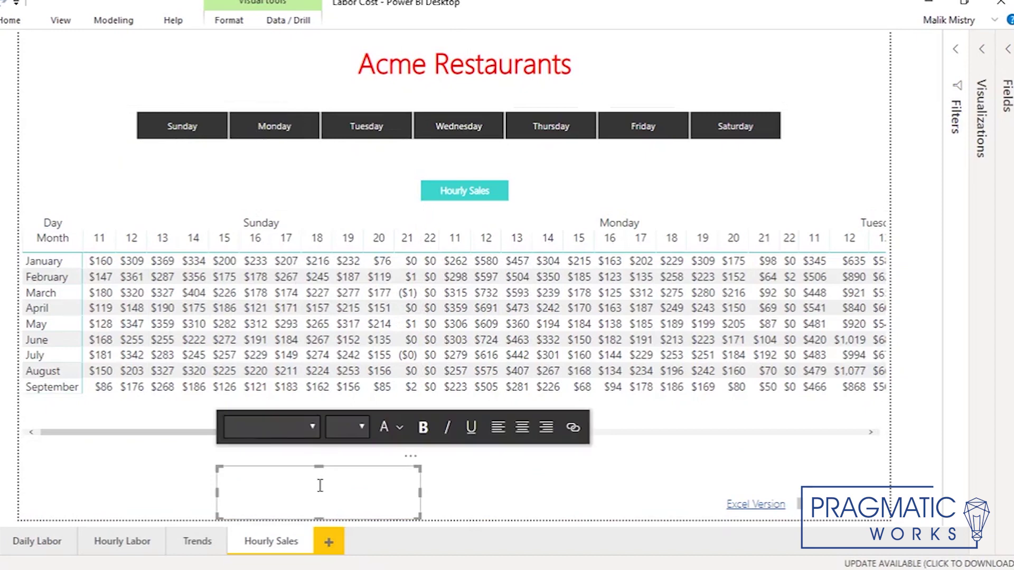
# - Hyperlink the text box to the pasted SharePoint URL and type 'Excel Version' as its text
pyautogui.click(570, 432)
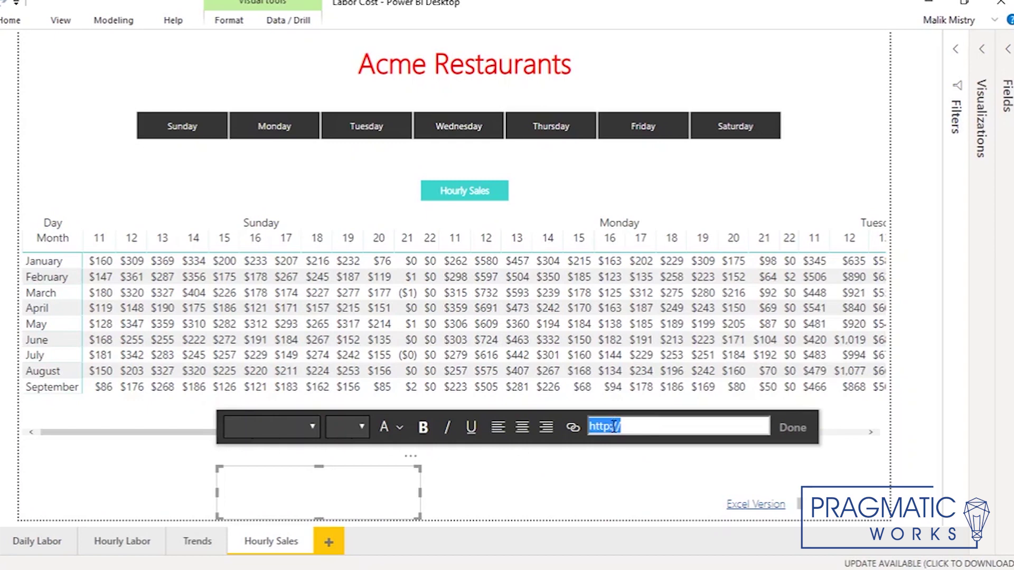
pyautogui.hotkey('ctrl', 'v')
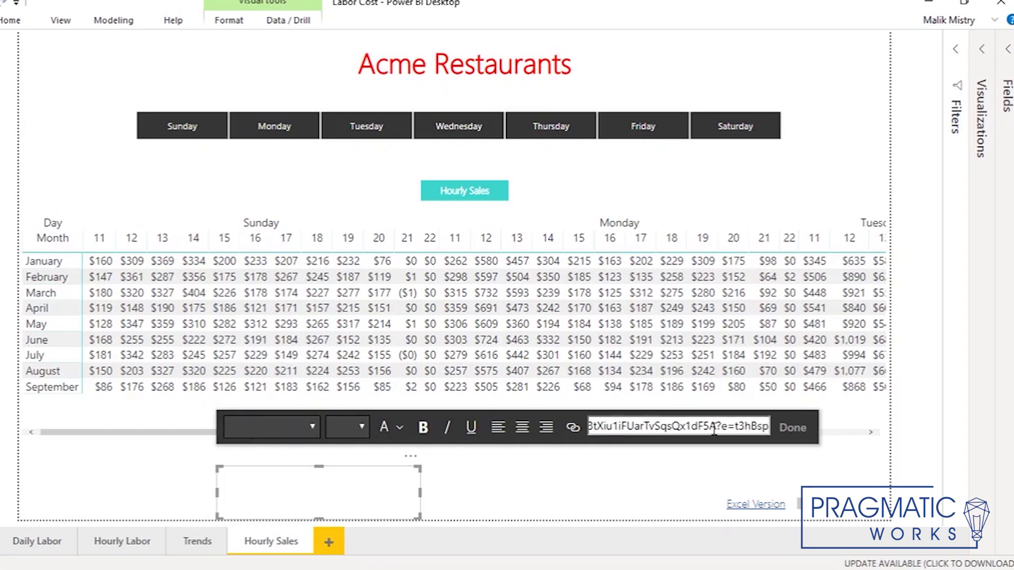
pyautogui.click(792, 428)
pyautogui.click(281, 484)
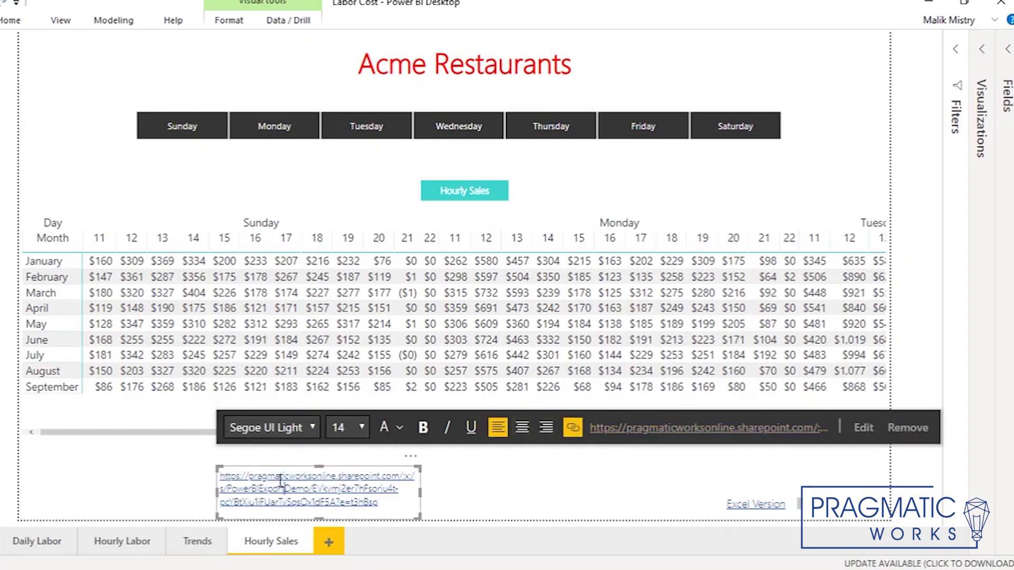
pyautogui.moveTo(275, 478); pyautogui.dragTo(305, 501)
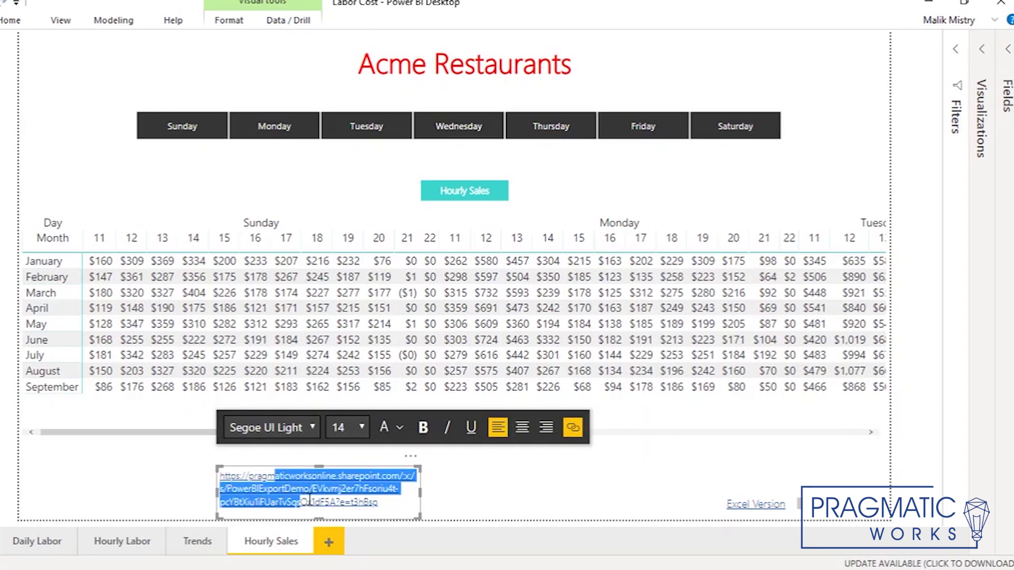
pyautogui.write('Excel Version')
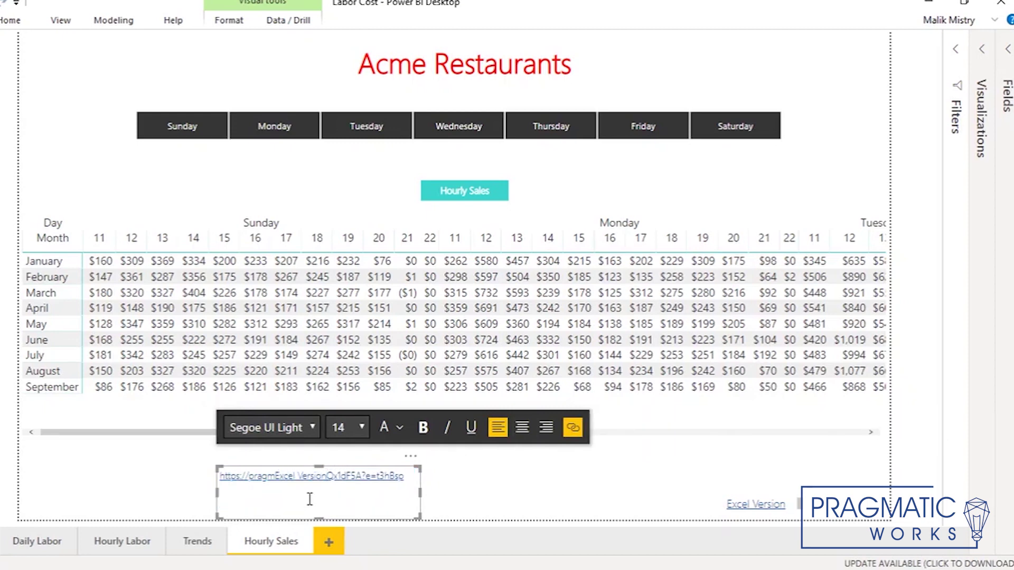
pyautogui.press('Delete')
pyautogui.press('Delete')
pyautogui.press('Delete')
pyautogui.press('Delete')
pyautogui.press('Delete')
pyautogui.press('Delete')
pyautogui.press('Delete')
pyautogui.press('Delete')
pyautogui.press('Delete')
pyautogui.press('Delete')
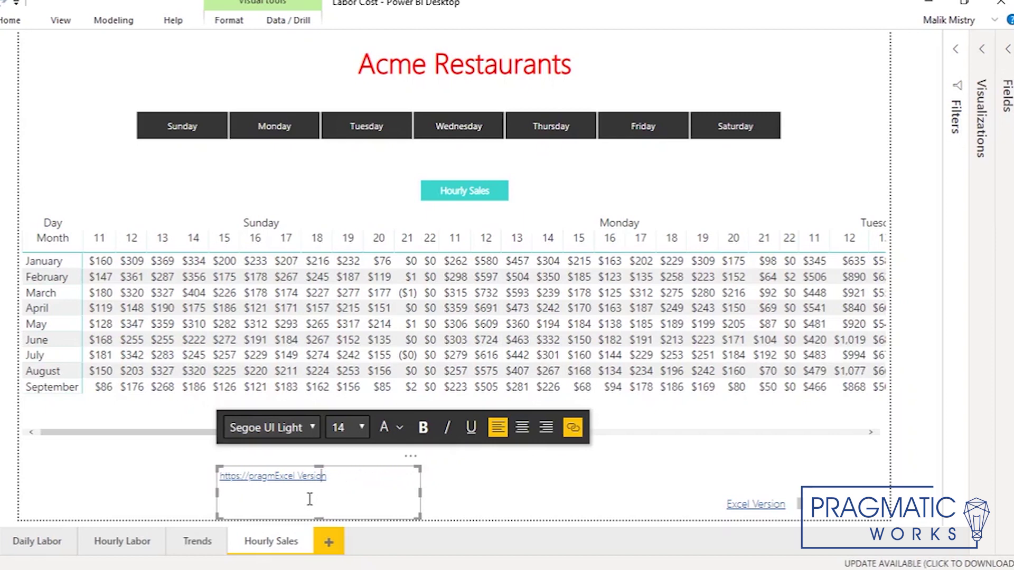
# - Trim leftover URL characters so only 'Excel Version' remains, and shrink the box to the page bottom
pyautogui.click(310, 498)
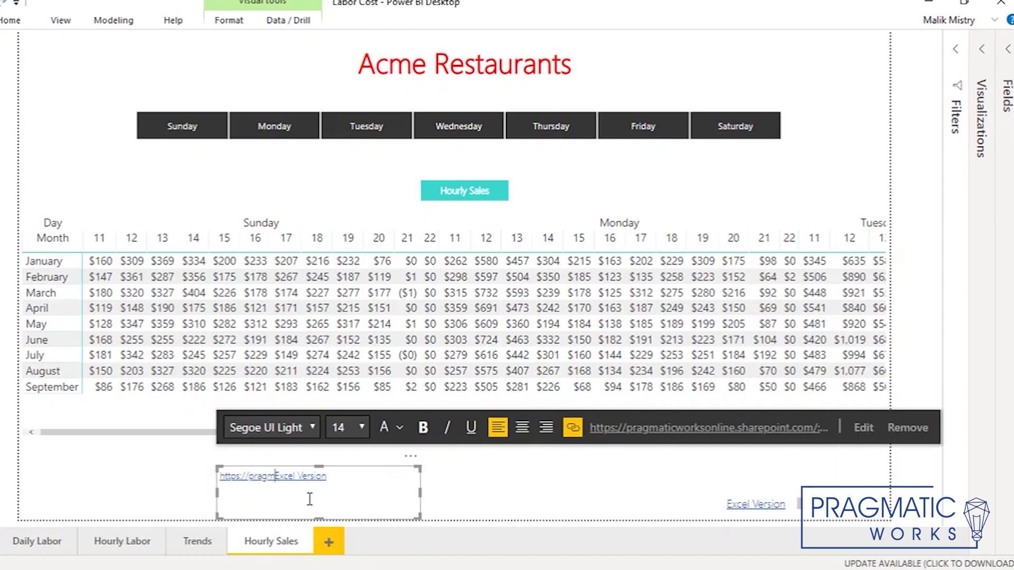
pyautogui.press('BackSpace')
pyautogui.press('BackSpace')
pyautogui.press('BackSpace')
pyautogui.press('BackSpace')
pyautogui.press('BackSpace')
pyautogui.press('BackSpace')
pyautogui.press('BackSpace')
pyautogui.press('BackSpace')
pyautogui.press('BackSpace')
pyautogui.press('BackSpace')
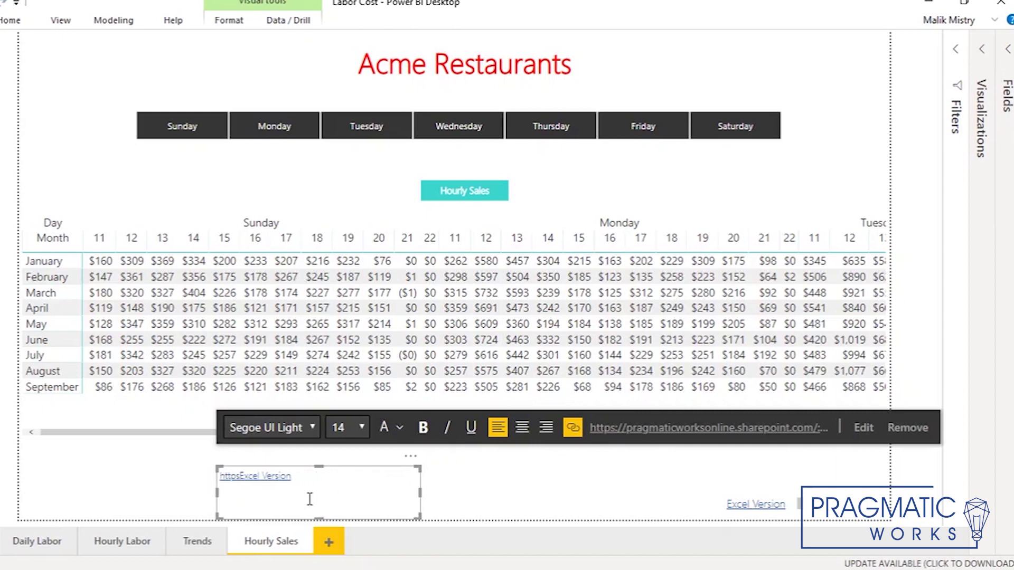
pyautogui.press('BackSpace')
pyautogui.press('BackSpace')
pyautogui.press('BackSpace')
pyautogui.moveTo(318, 467); pyautogui.dragTo(328, 506)
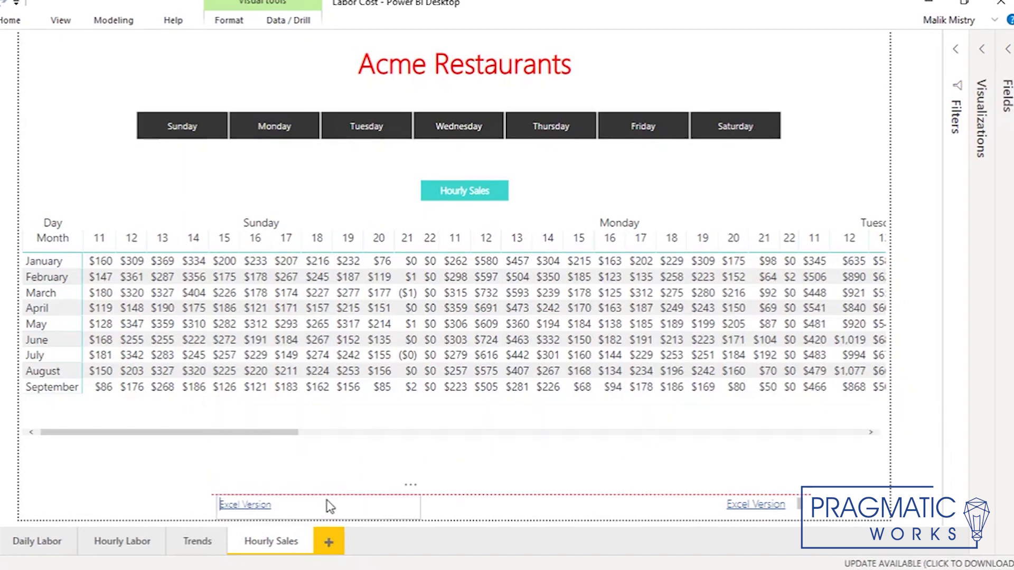
pyautogui.click(165, 475)
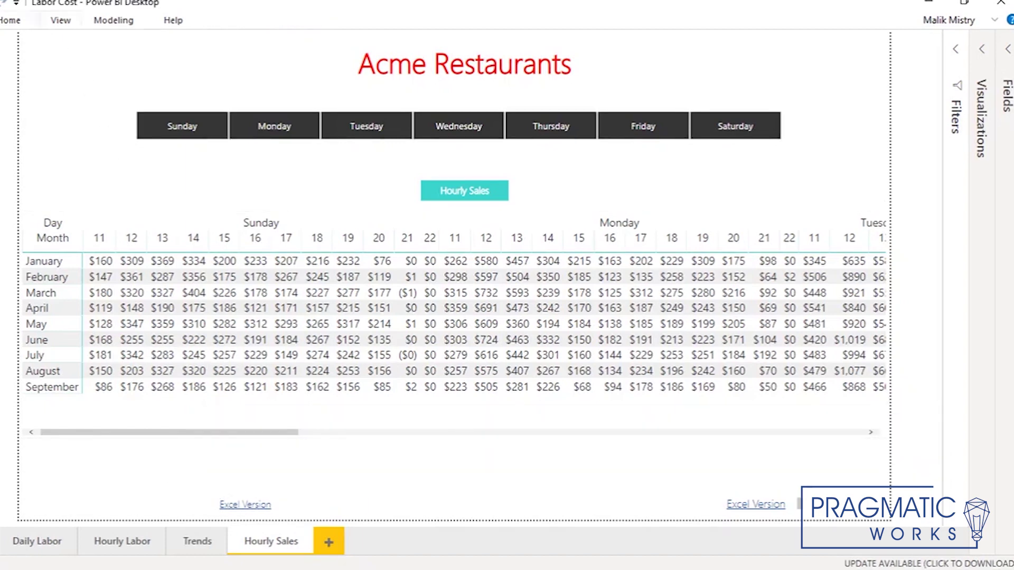
# - Save Labor Cost.pbix and republish it to My workspace, replacing the existing Labor Cost dataset
pyautogui.hotkey('alt', 'f')
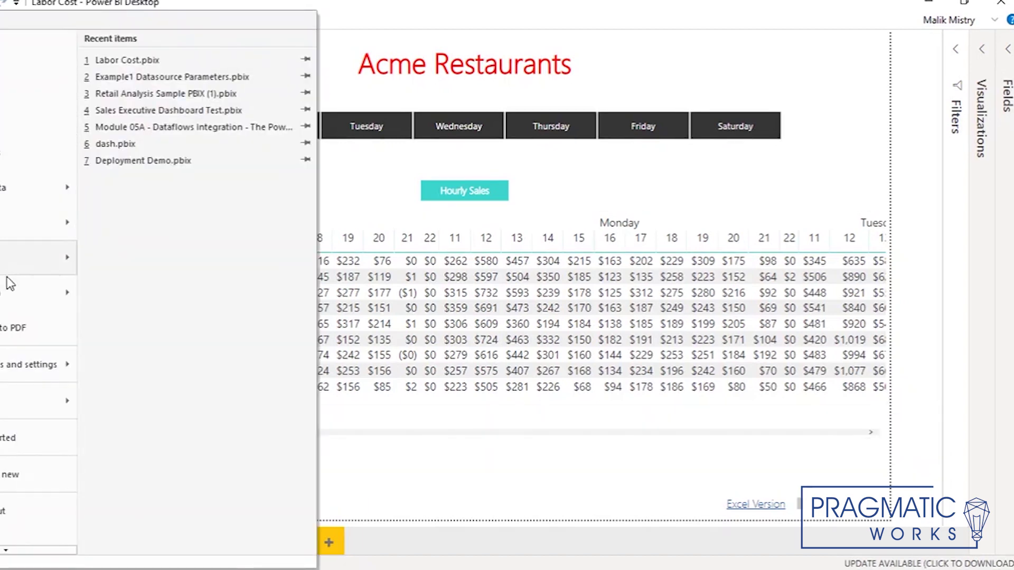
pyautogui.moveTo(16, 294)
pyautogui.click(177, 70)
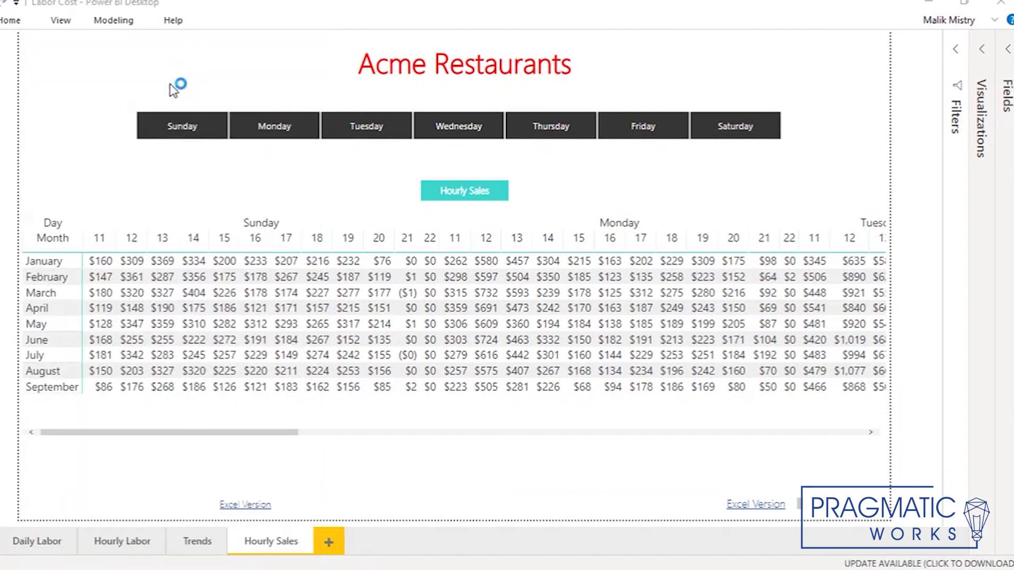
pyautogui.click(552, 316)
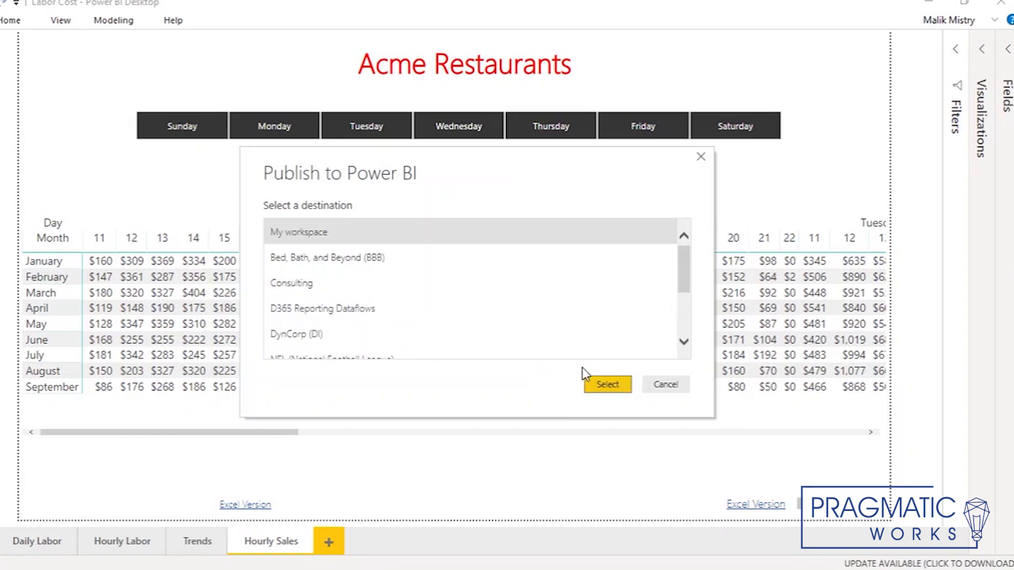
pyautogui.click(594, 384)
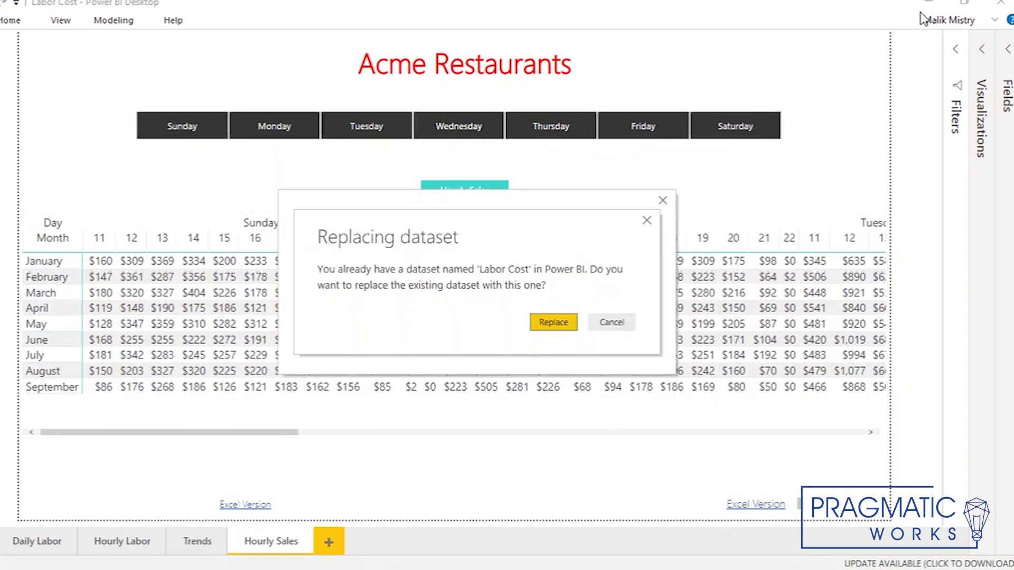
pyautogui.click(593, 321)
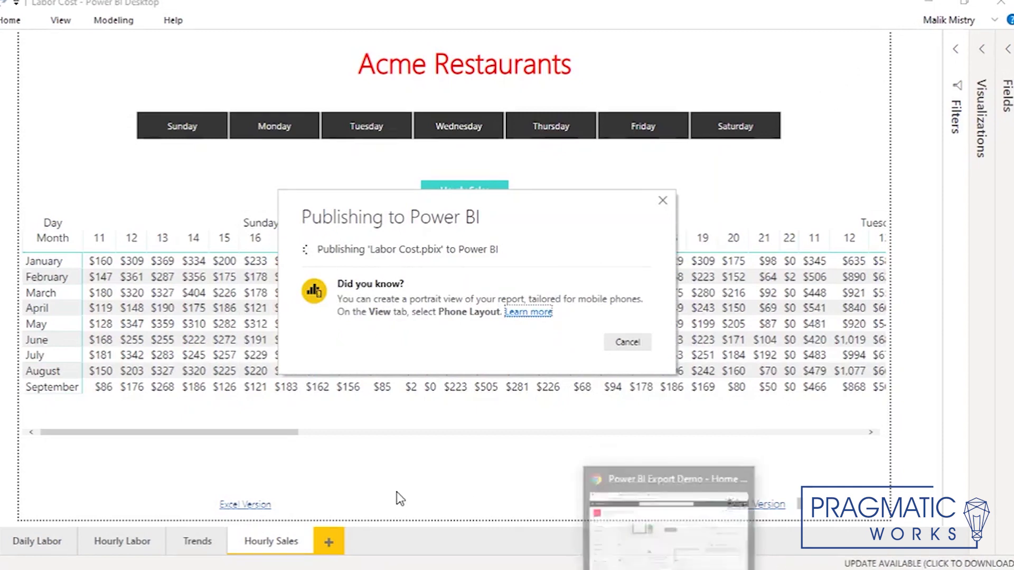
# - Reload the Labor Cost report in Chrome, view HourlySales.xlsx's Data ribbon, then minimize the browser
pyautogui.moveTo(671, 568)
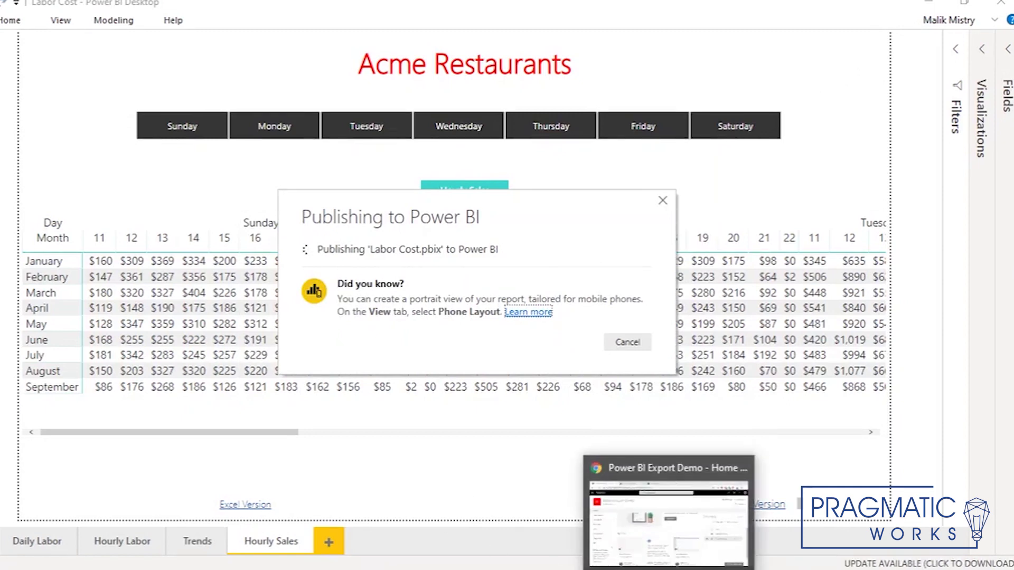
pyautogui.click(675, 501)
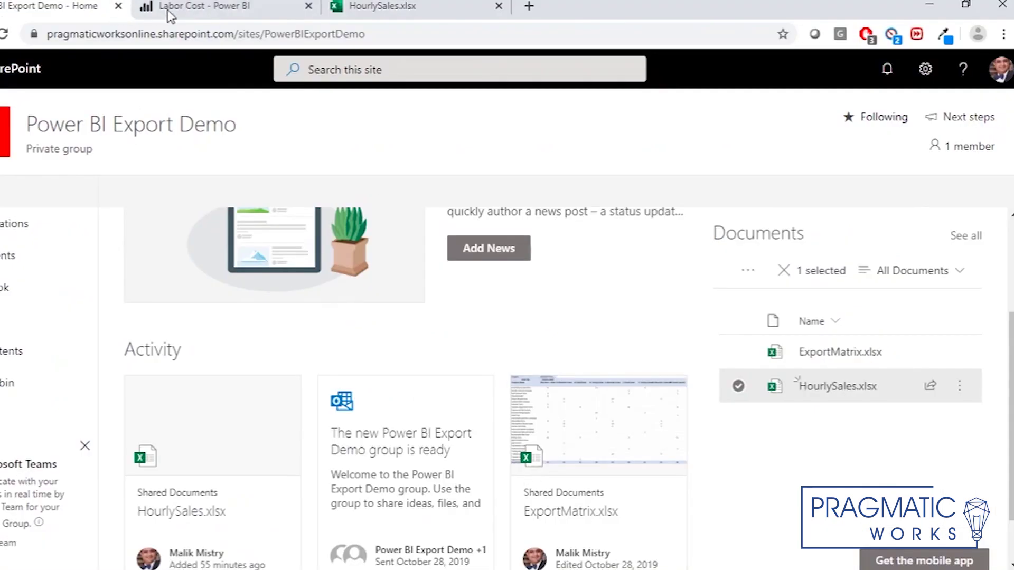
pyautogui.click(211, 6)
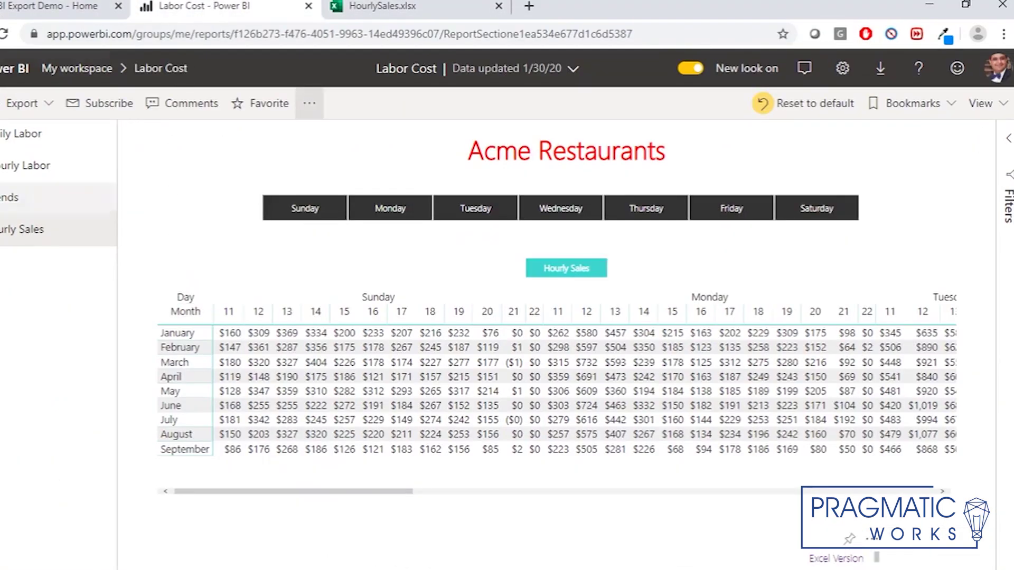
pyautogui.click(5, 34)
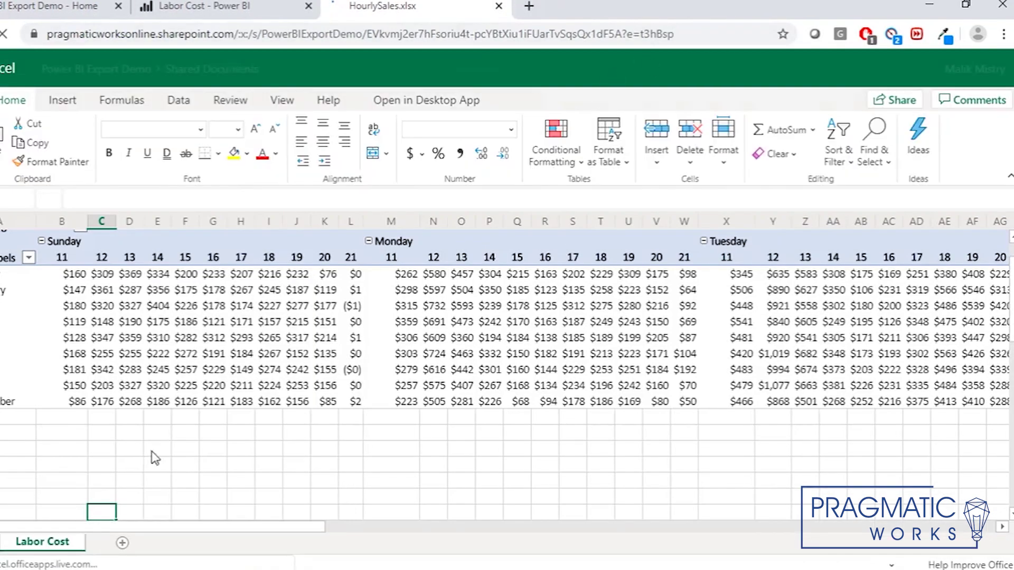
pyautogui.click(178, 102)
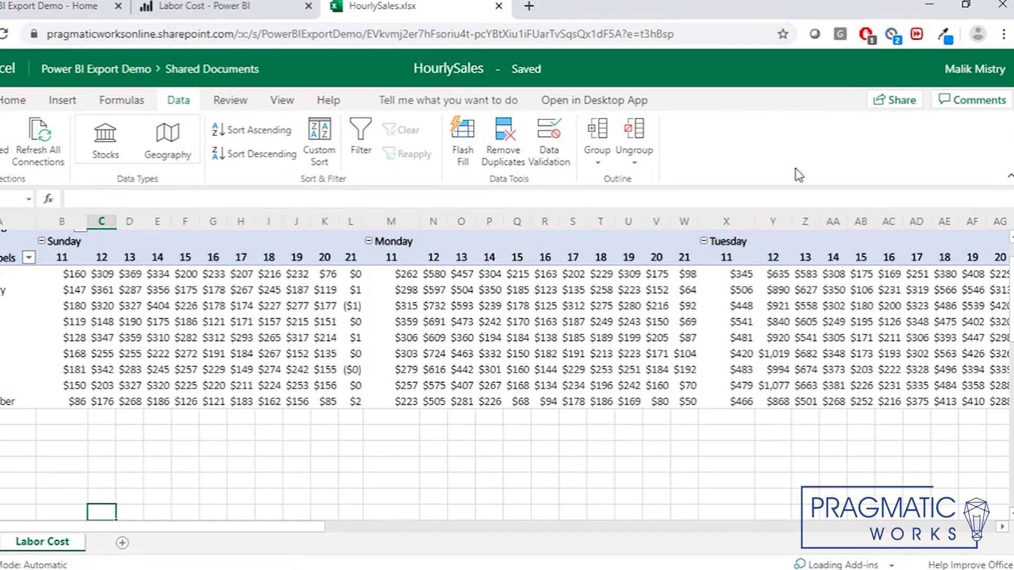
pyautogui.click(927, 6)
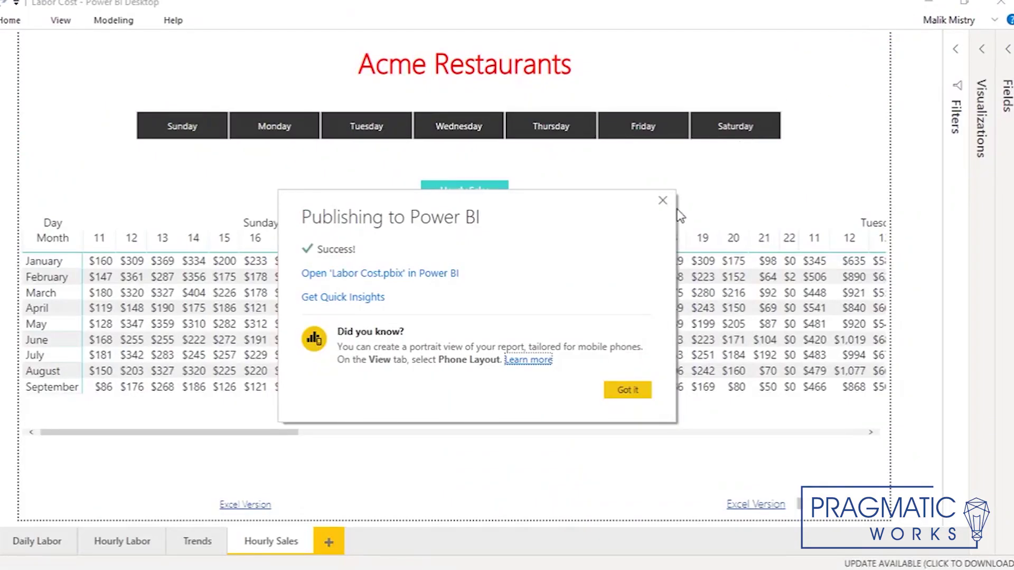
# - Dismiss the publish-success dialog and return to the SharePoint site in Chrome
pyautogui.click(662, 201)
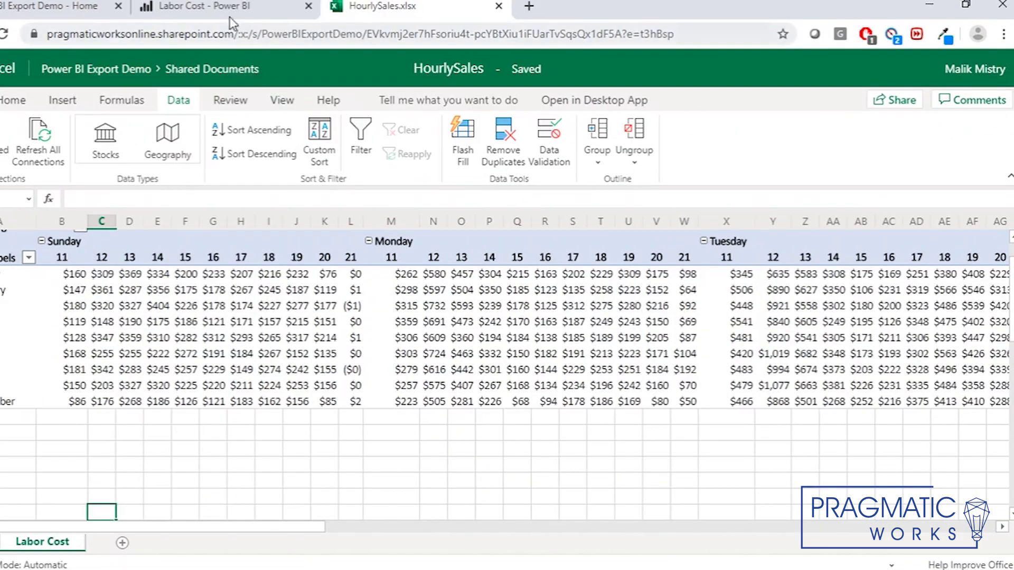
pyautogui.click(230, 16)
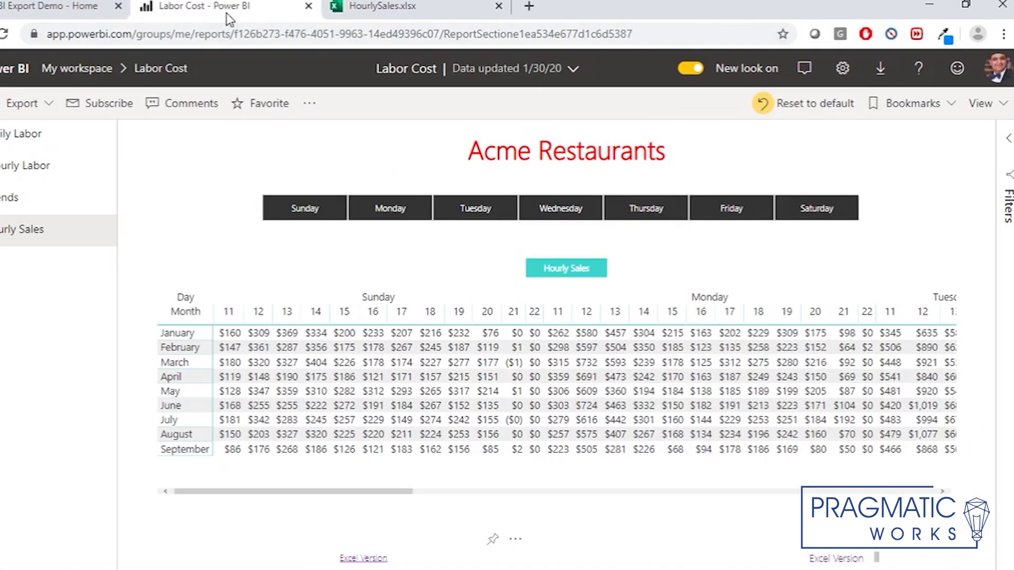
pyautogui.click(49, 4)
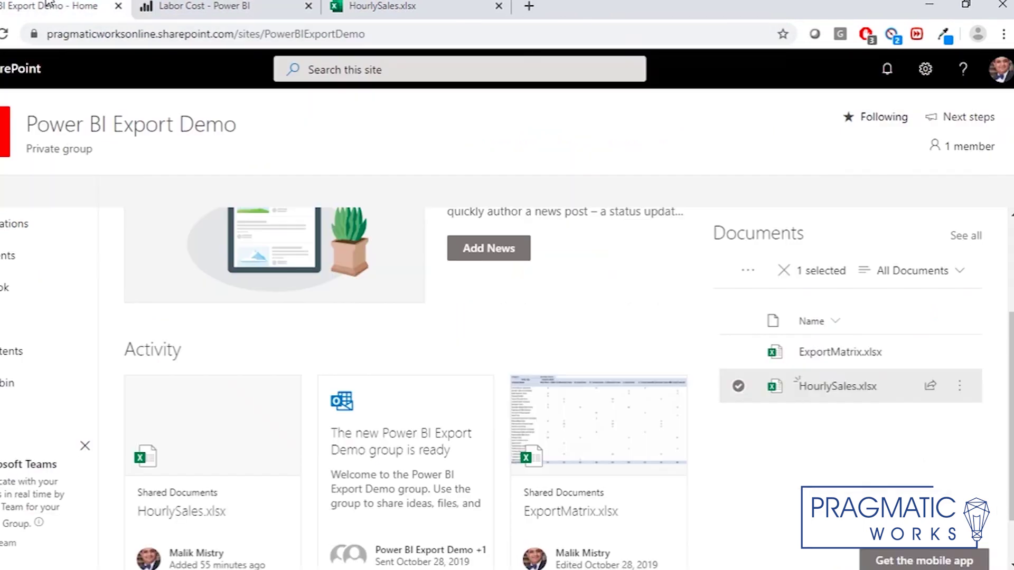
# - Check the actions menu for HourlySales.xlsx in Documents, then stop the screen recording
pyautogui.click(959, 386)
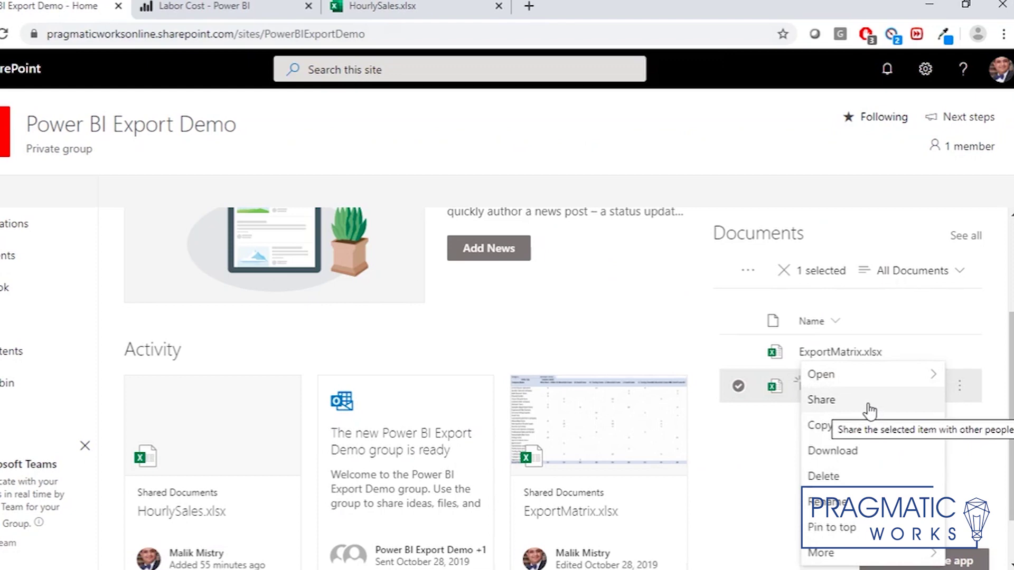
pyautogui.click(749, 467)
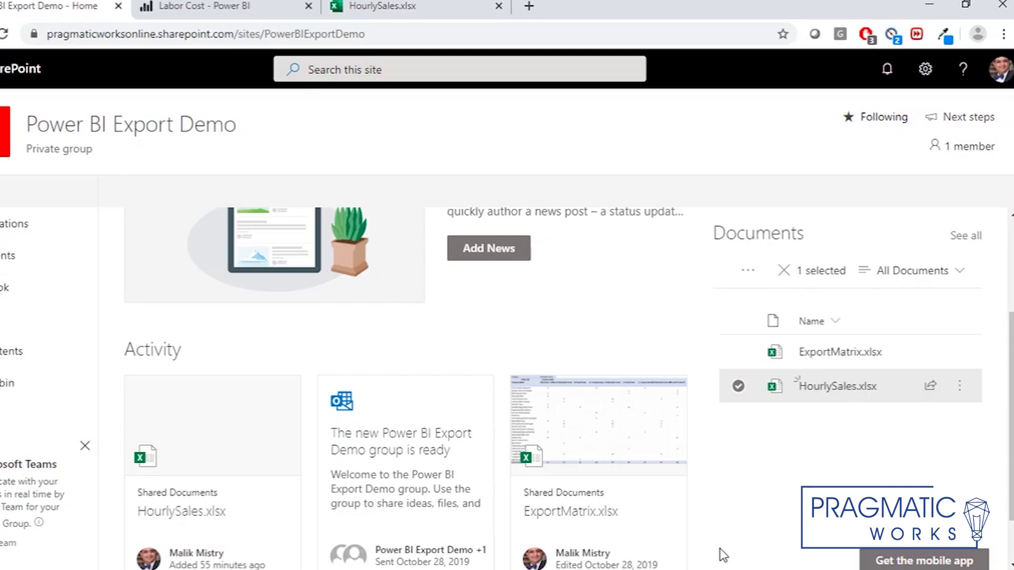
pyautogui.click(740, 569)
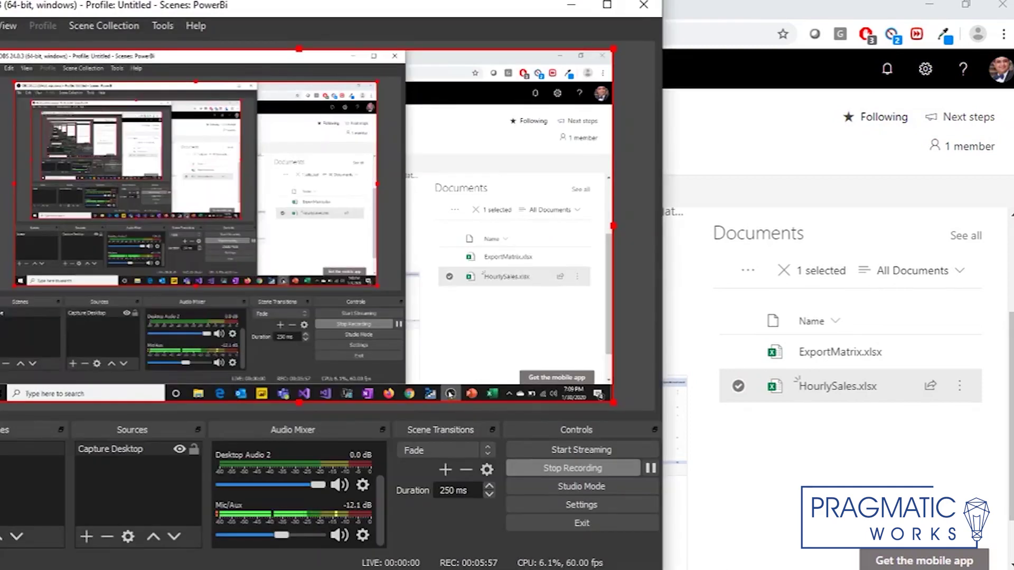
pyautogui.click(582, 467)
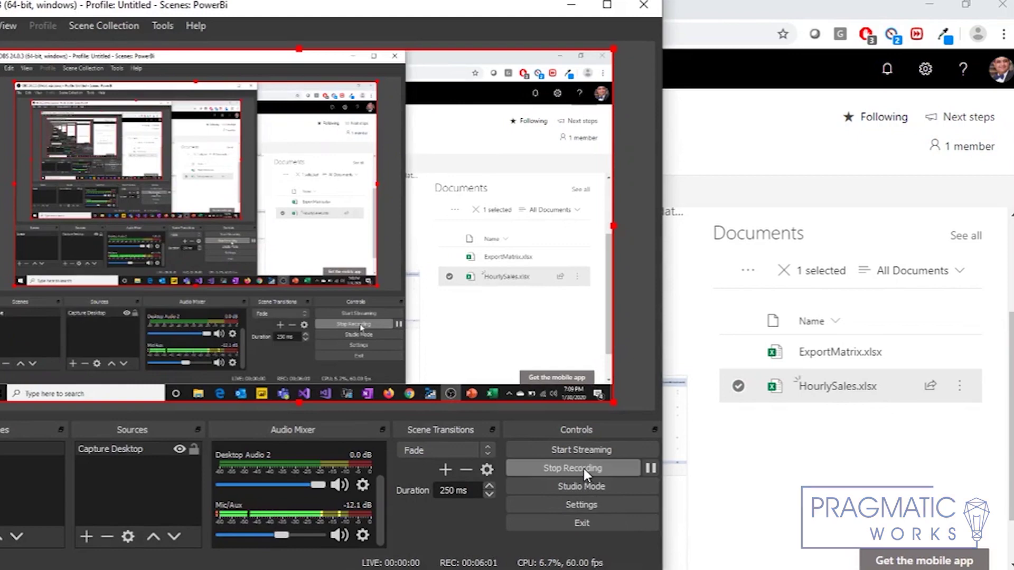